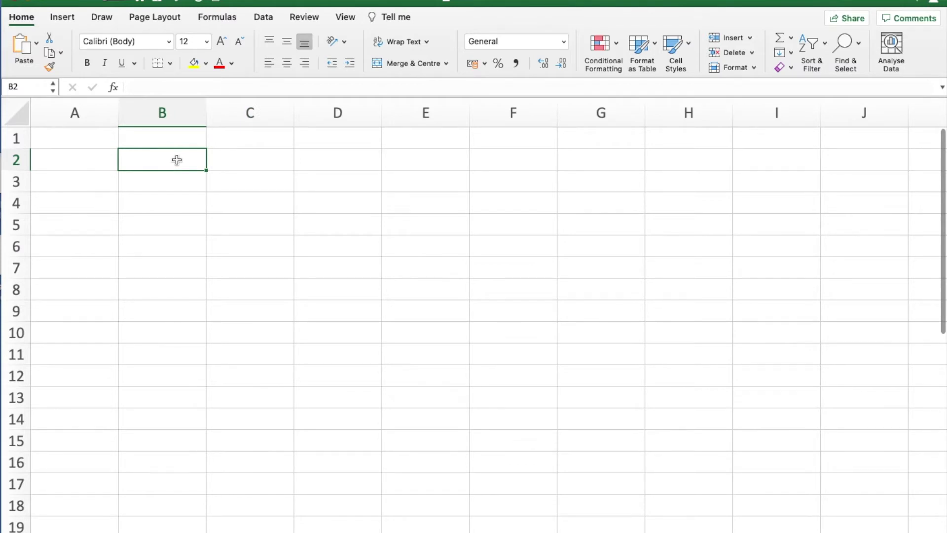
Enter Jan in cell C2 and autofill the month series across to Mar in E2
left_click(237, 158)
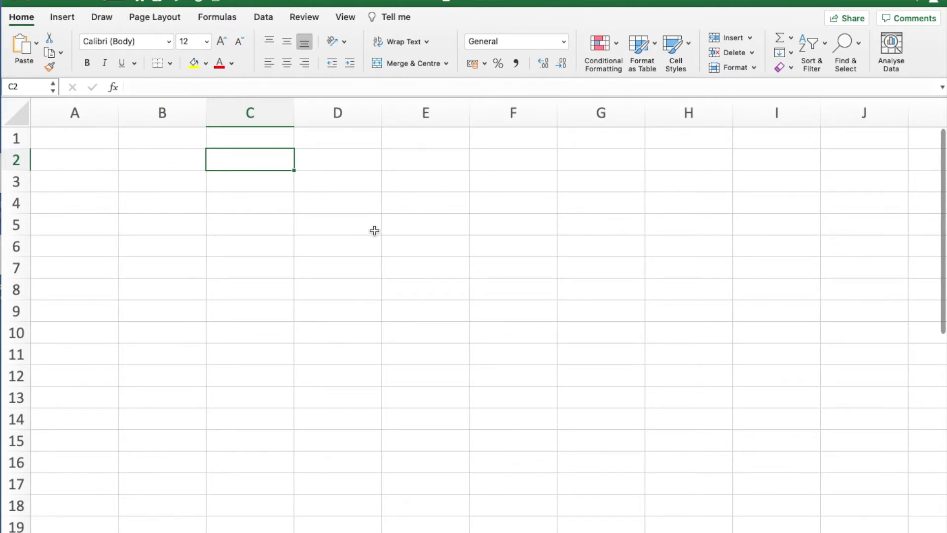
left_click(305, 258)
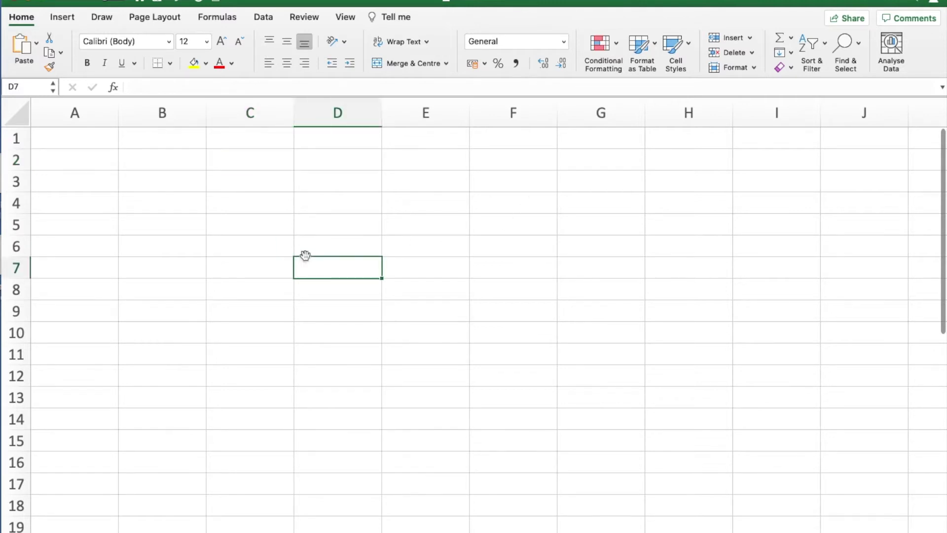
left_click(246, 159)
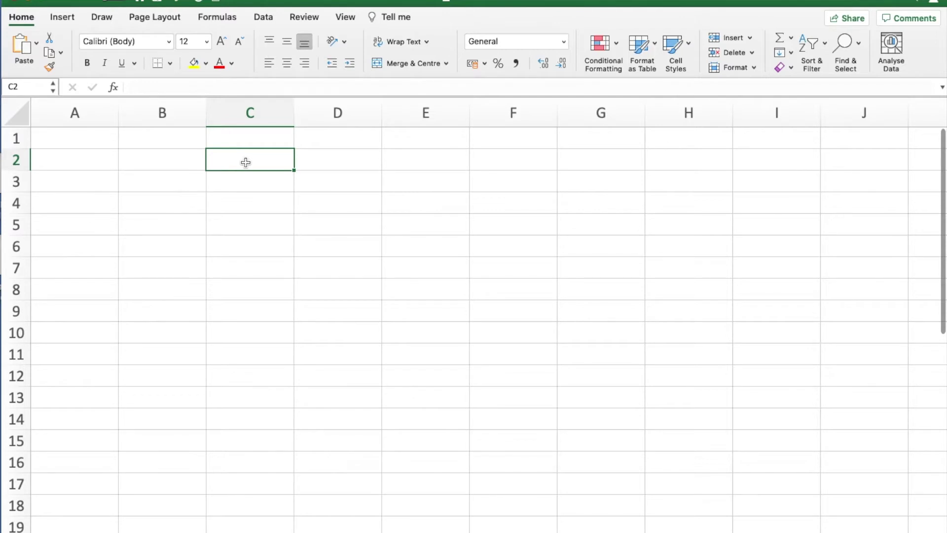
type("Jan")
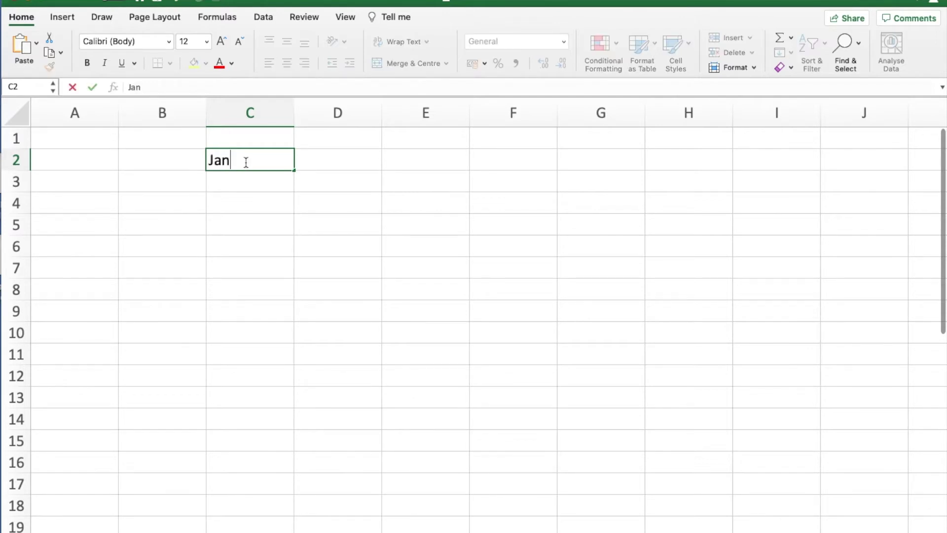
key("Return")
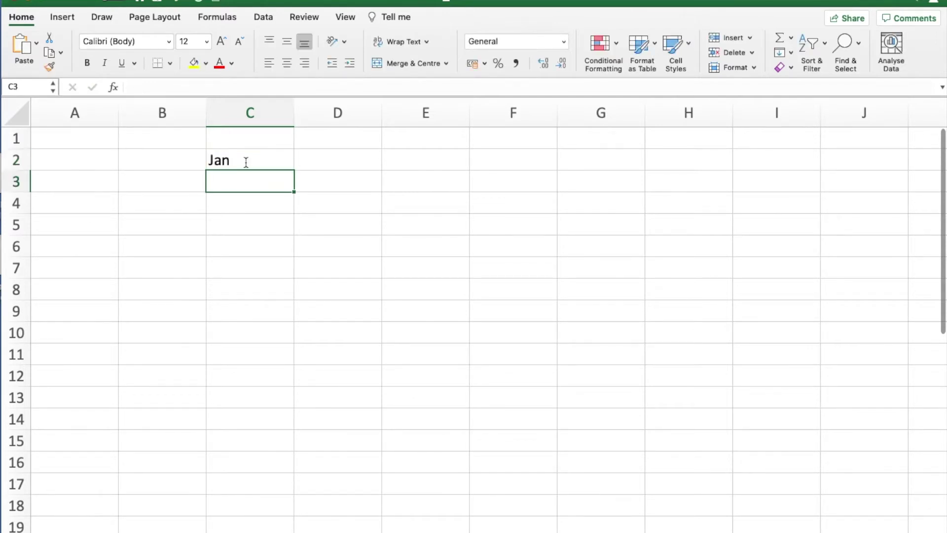
left_click(253, 158)
left_click_drag(294, 170, 440, 172)
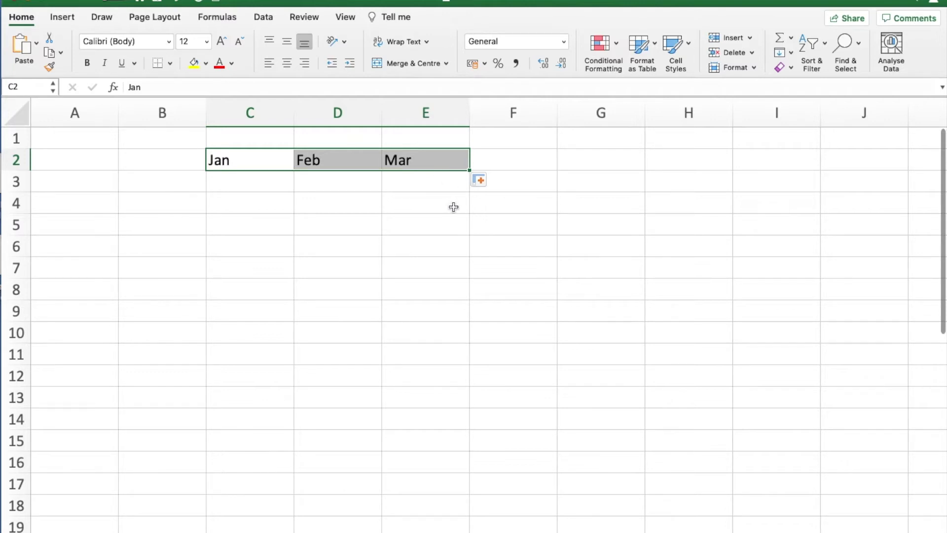
Enter Monday in cell G5 and autofill the weekdays down to Sunday in G11
left_click(660, 224)
left_click(626, 224)
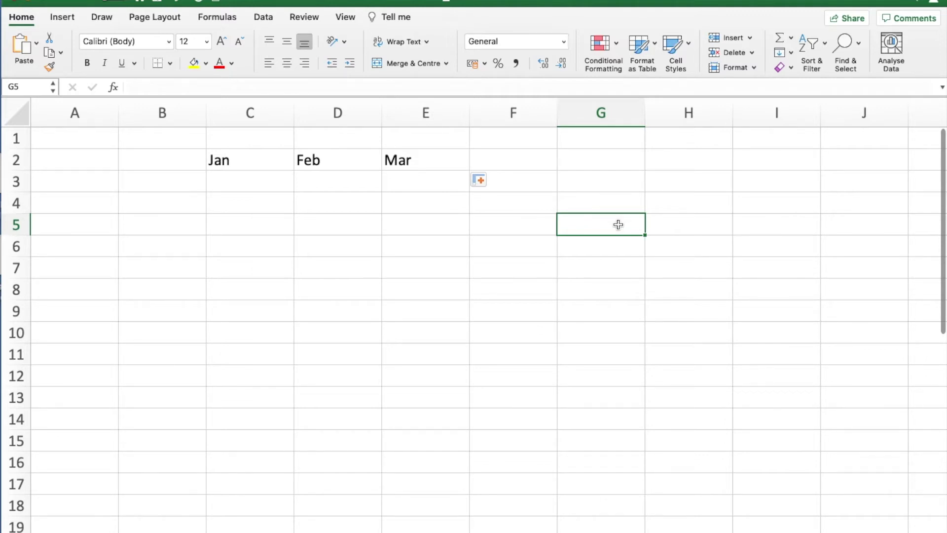
type("Mon")
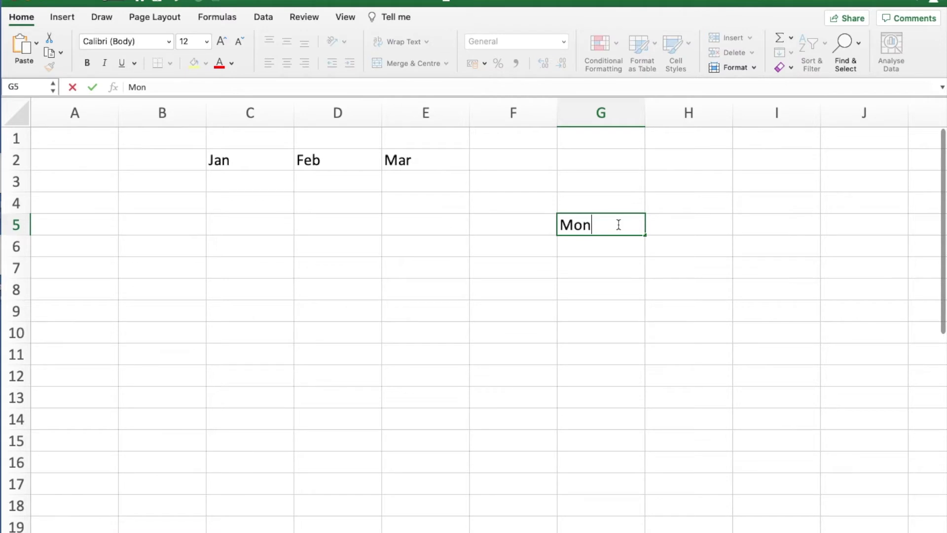
type("day")
key("Return")
left_click(635, 221)
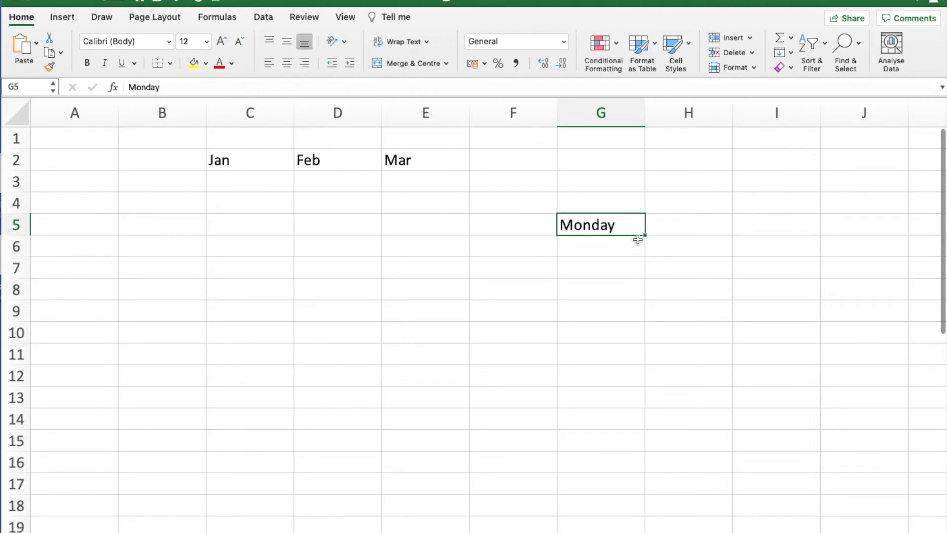
left_click_drag(646, 236, 643, 356)
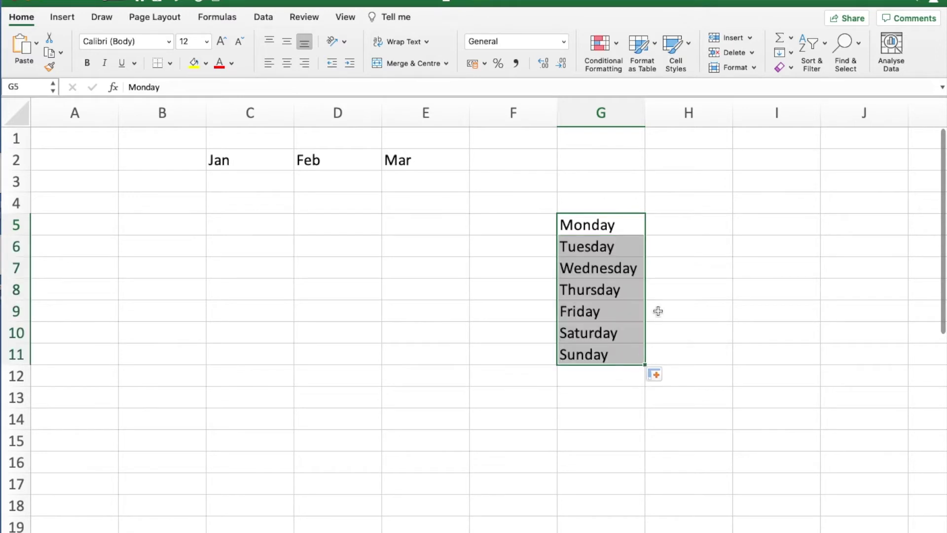
Enter the first name of the custom name list in H5 and autofill the list down to H13
left_click(670, 224)
type("Fred")
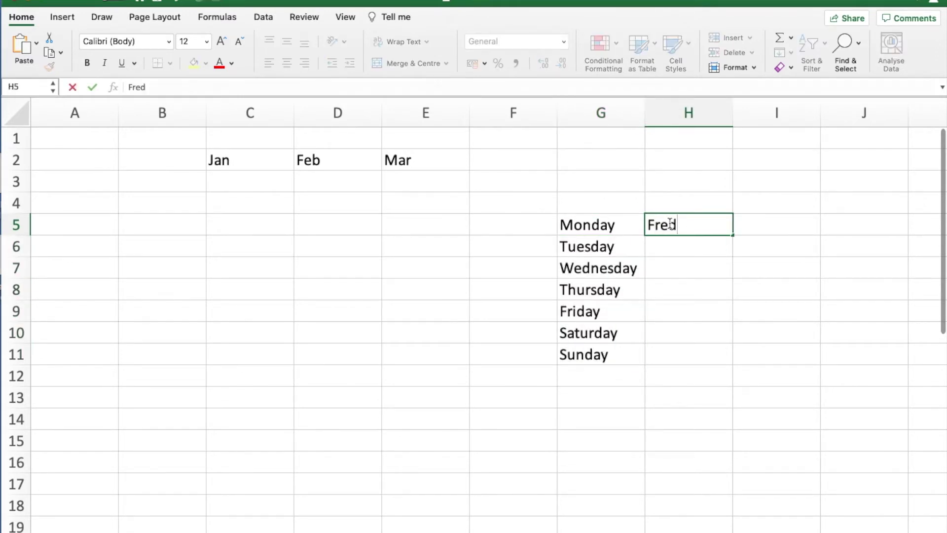
key("Return")
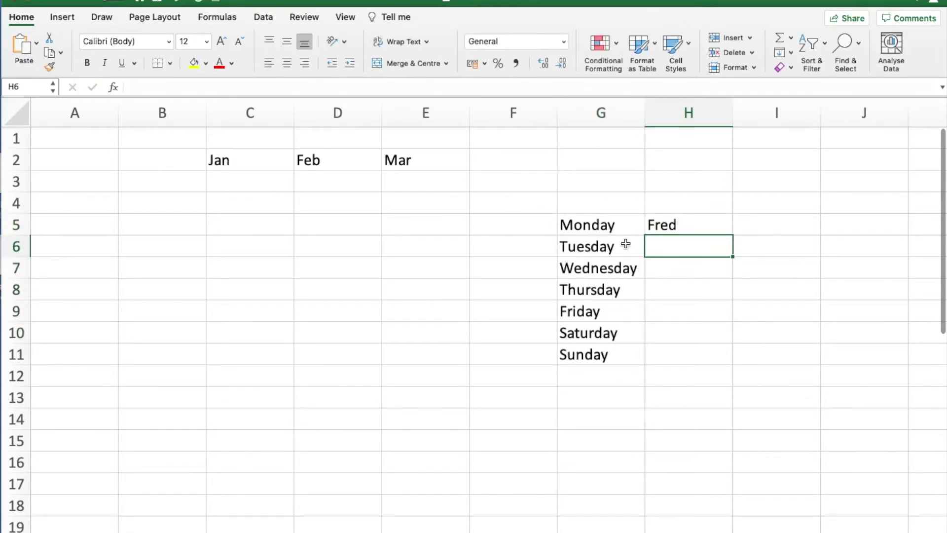
left_click(687, 225)
left_click_drag(735, 238, 721, 397)
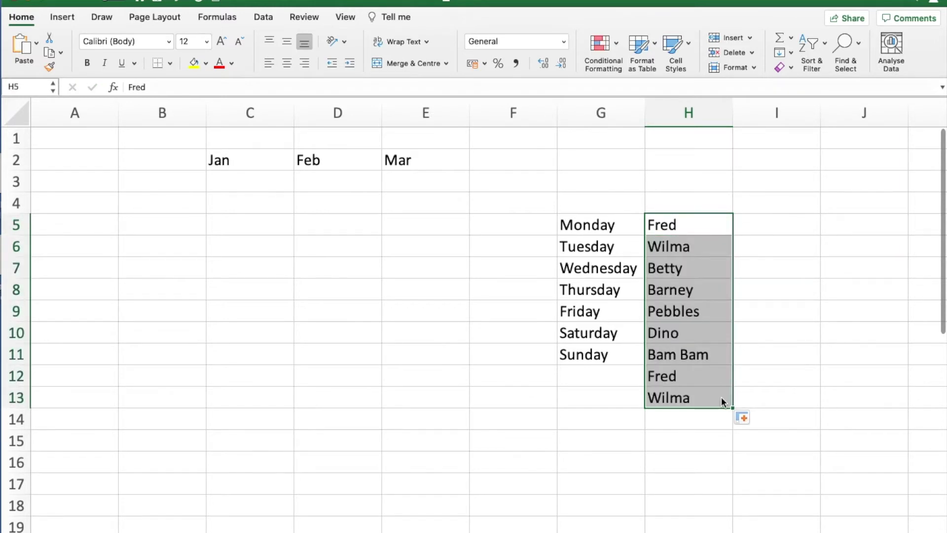
Clear the weekday and name lists from the range G5:H13
left_click(518, 404)
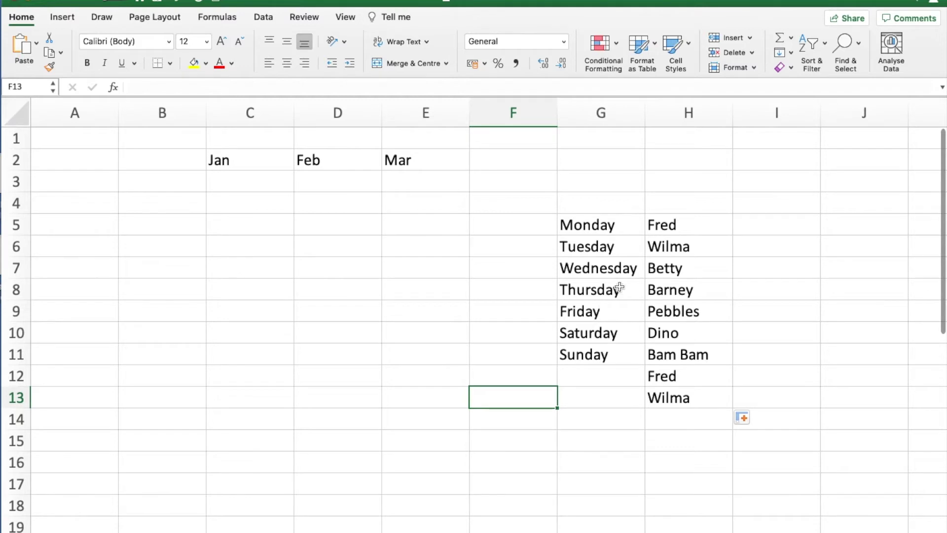
left_click_drag(593, 217, 664, 393)
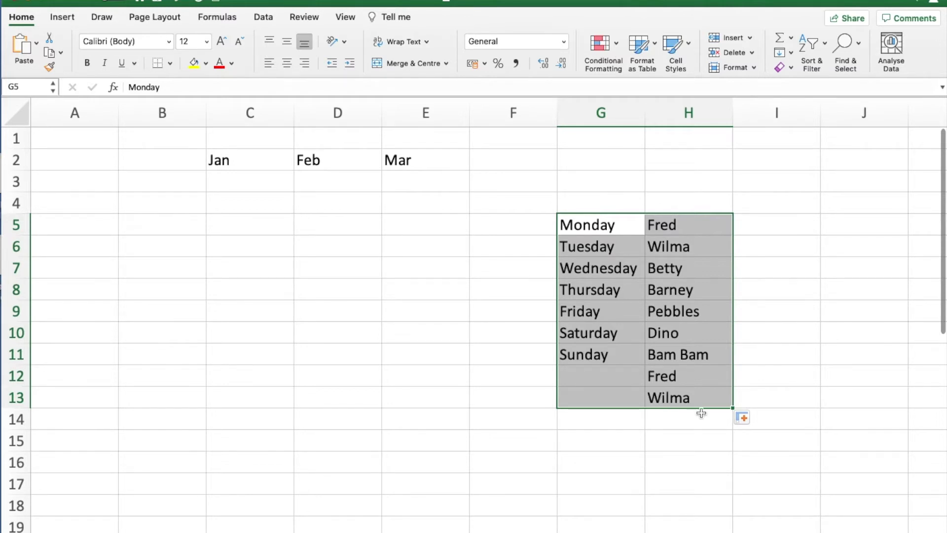
left_click_drag(732, 407, 641, 219)
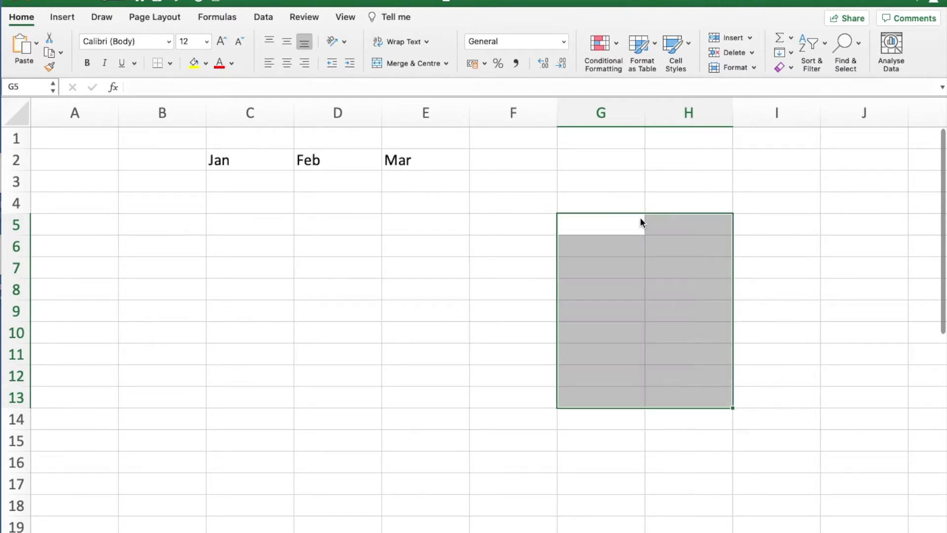
Enter three people's first names as row labels in cells B3, B4 and B5
left_click(179, 183)
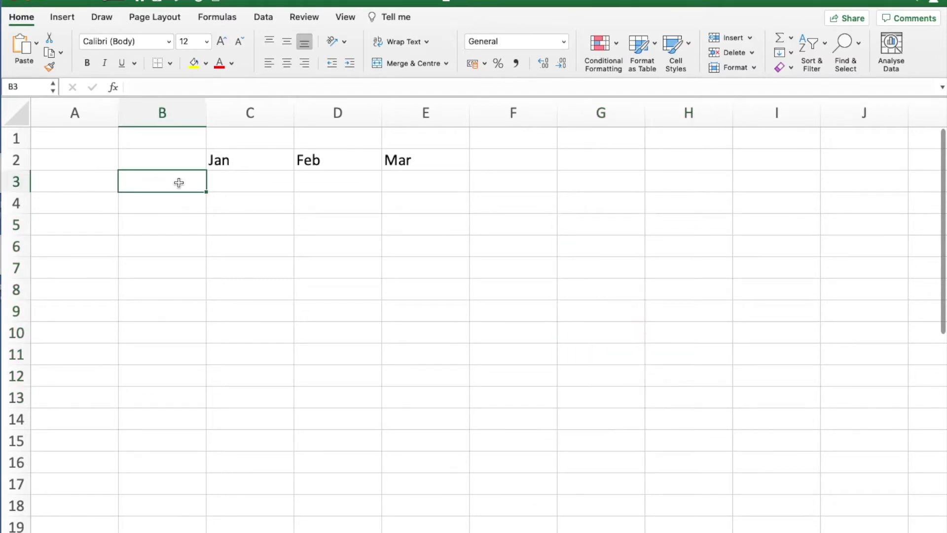
type("To")
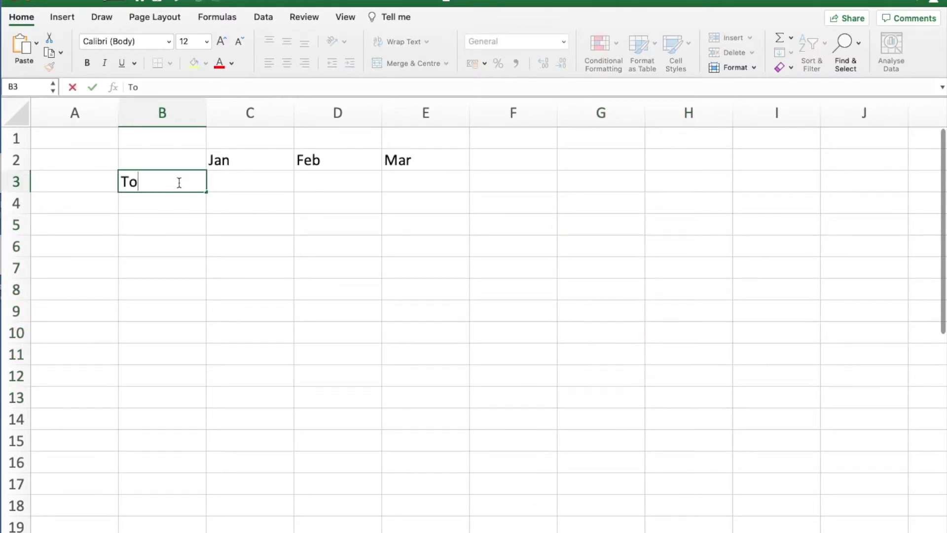
type("m")
key("Return")
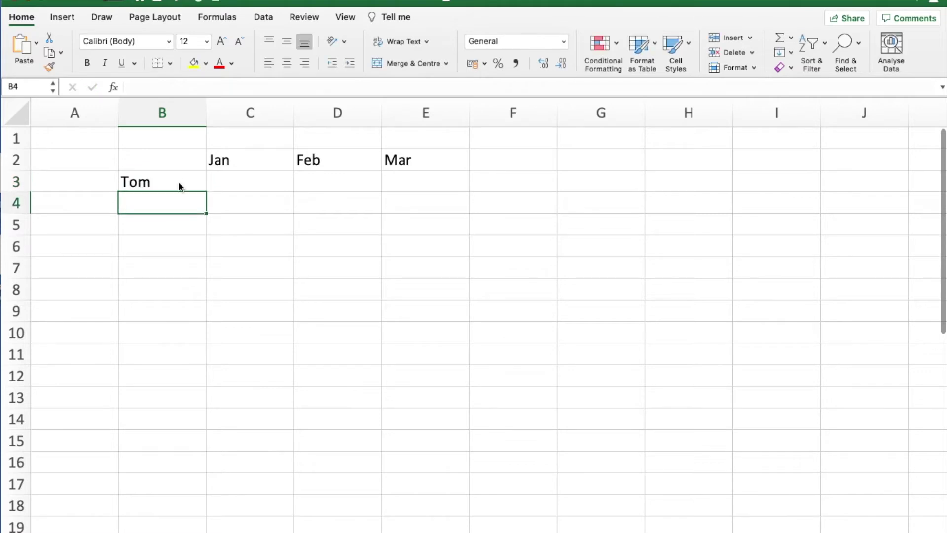
type("Dick")
key("Return")
type("Ha")
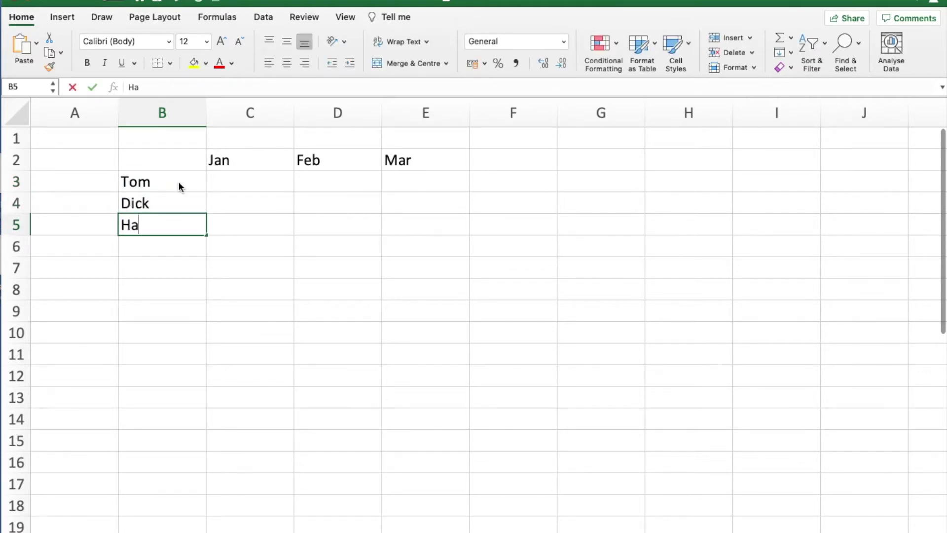
type("rry")
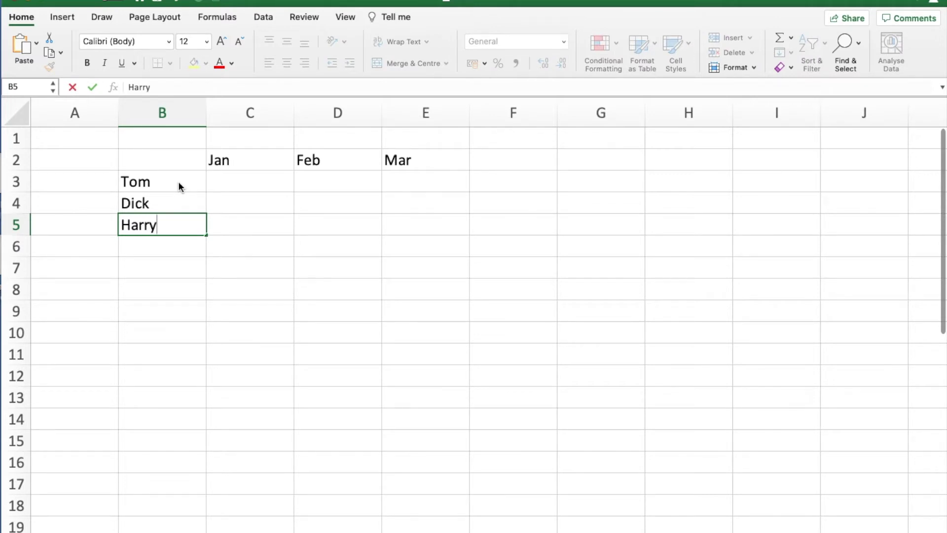
key("Return")
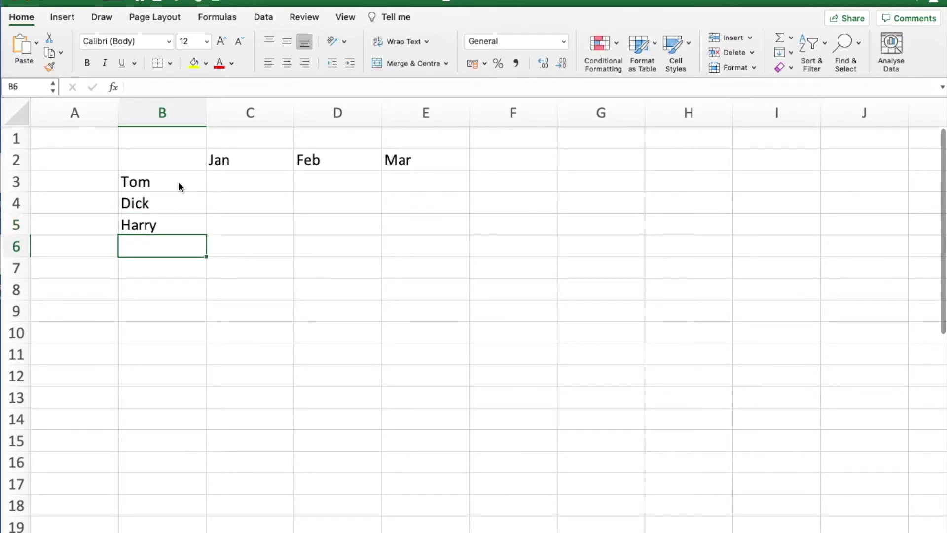
Fill row 3 with 23 for Jan, 34 for Feb and 34 for Mar
left_click(259, 182)
type("23")
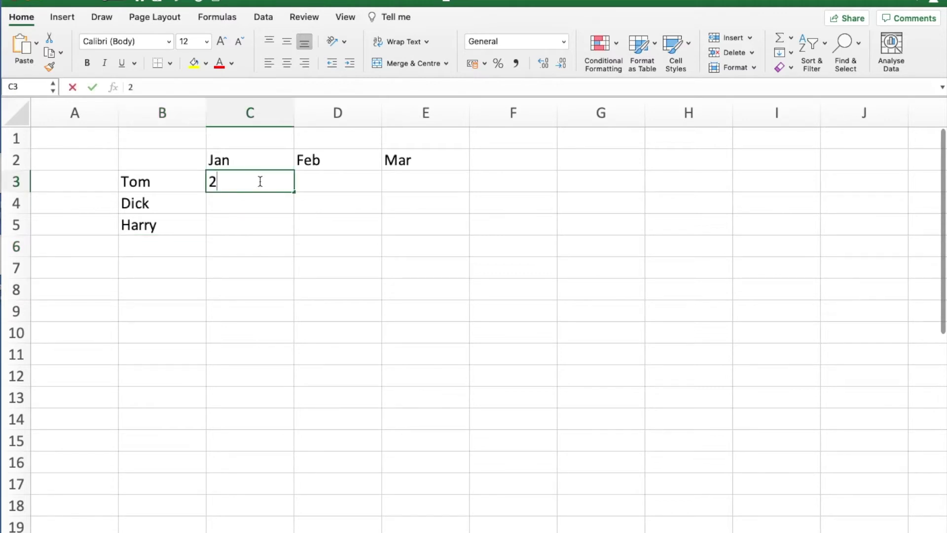
left_click(326, 181)
type("34")
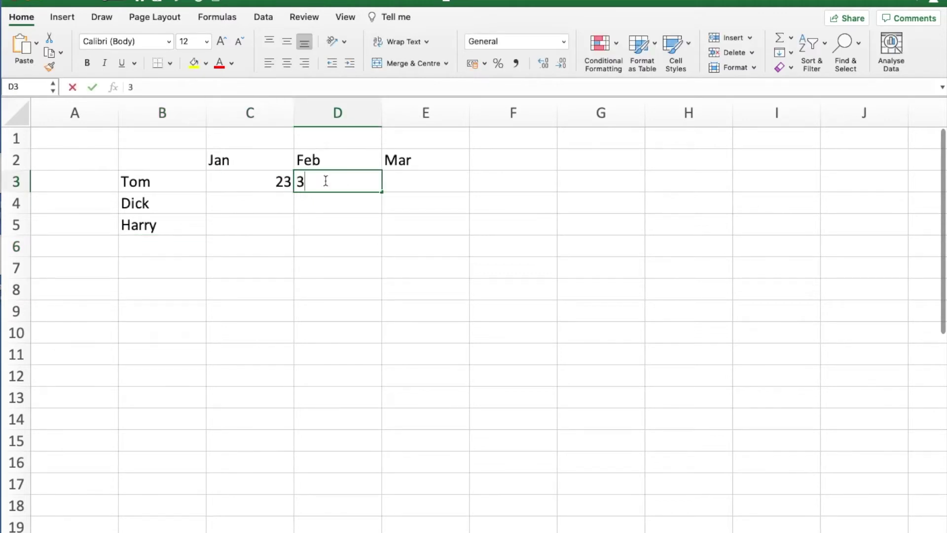
left_click(417, 184)
type("34")
Fill row 4 with 456 for Jan, 468 for Feb and 3457 for Mar
left_click(275, 203)
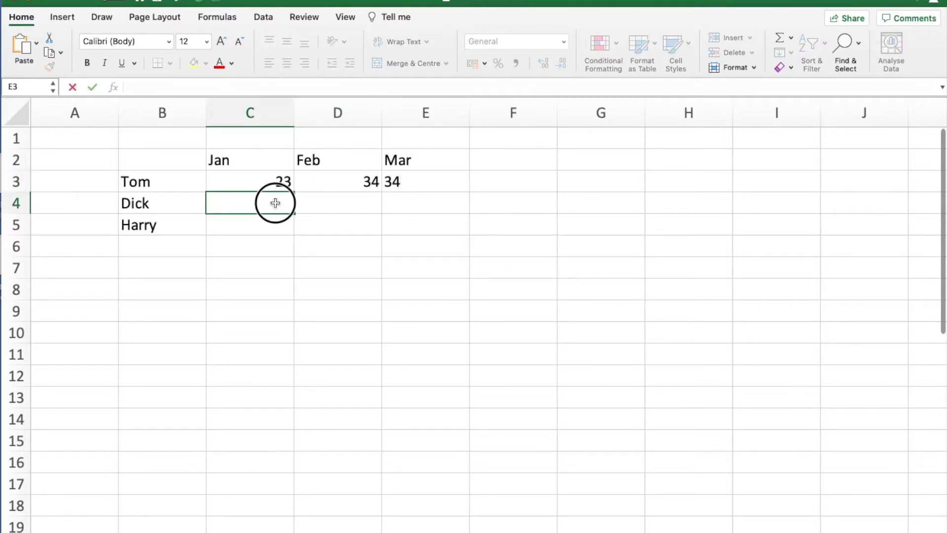
type("456")
left_click(327, 203)
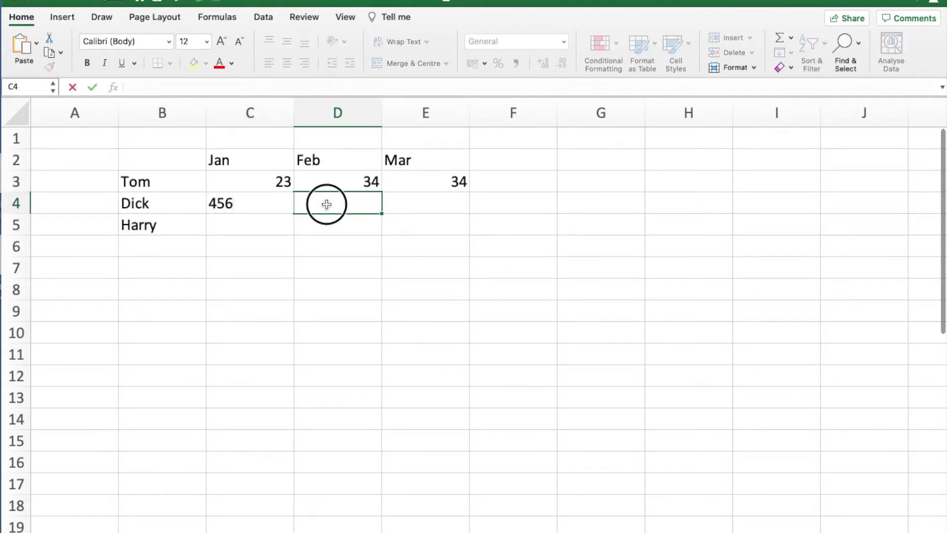
type("468")
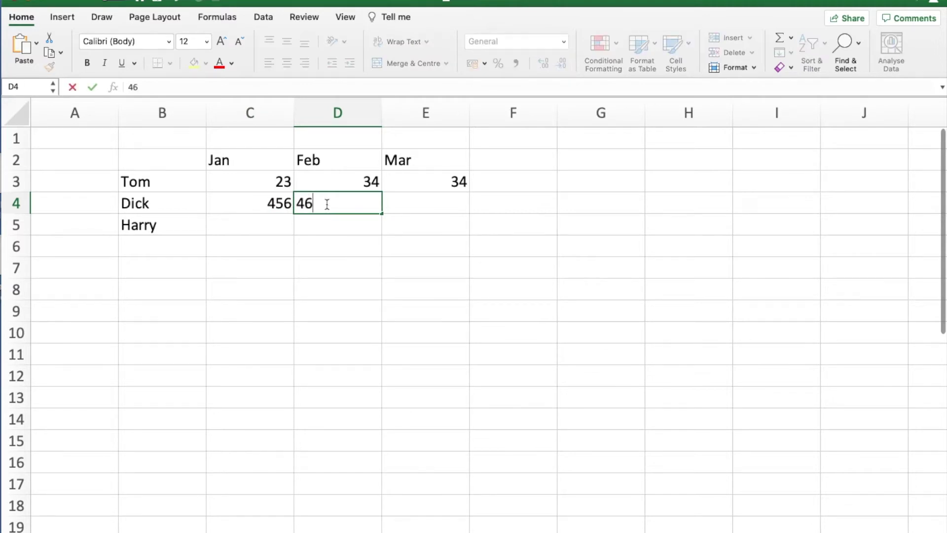
left_click(431, 208)
type("3457")
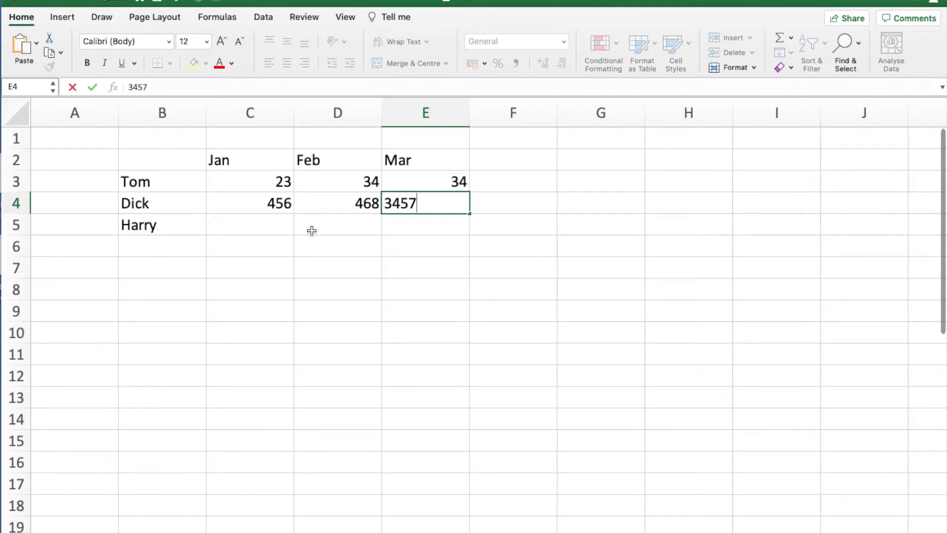
Fill row 5 with 1200 for Jan, 234 for Feb and 3456 for Mar
left_click(275, 226)
type("1200")
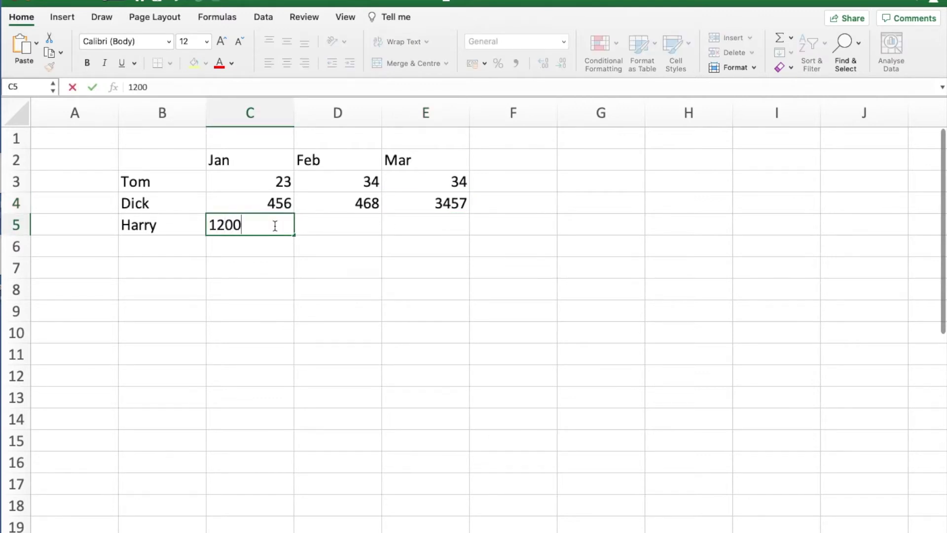
left_click(350, 222)
type("234")
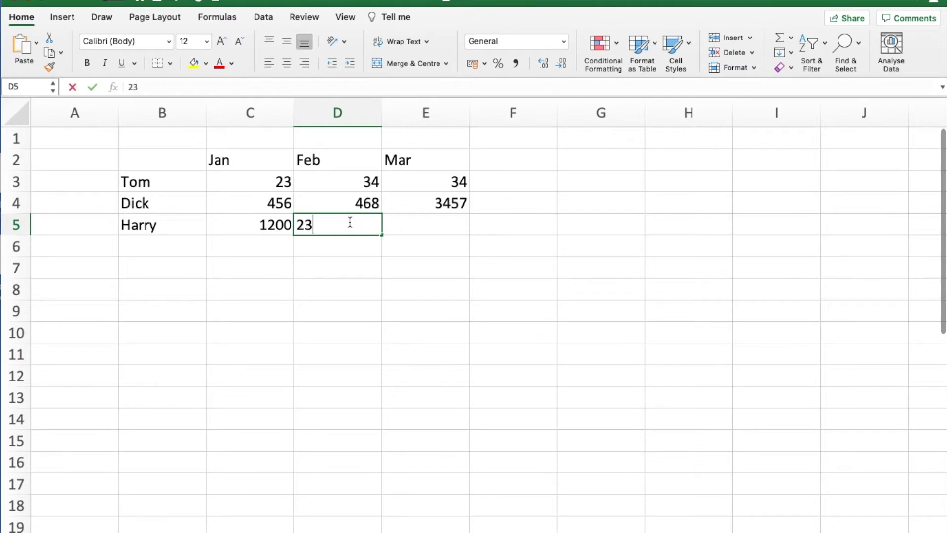
left_click(435, 226)
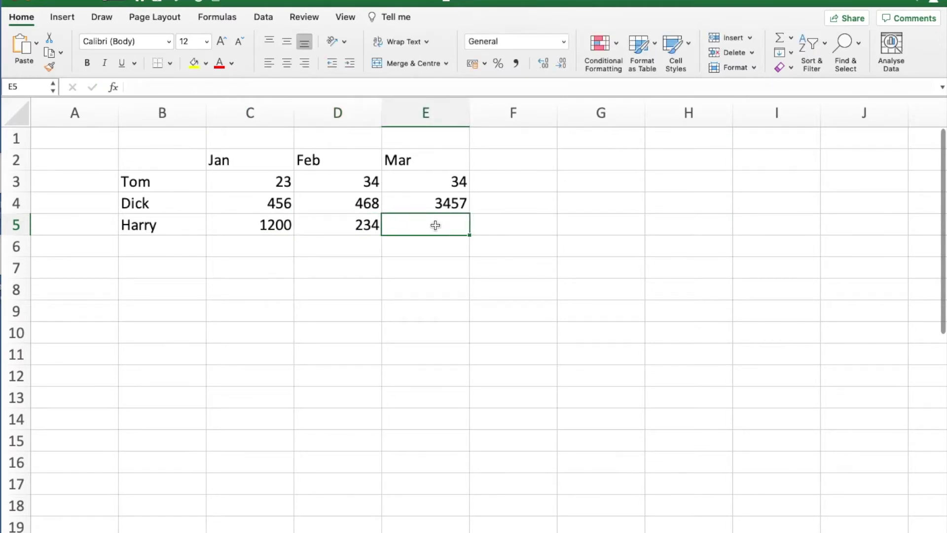
type("3456")
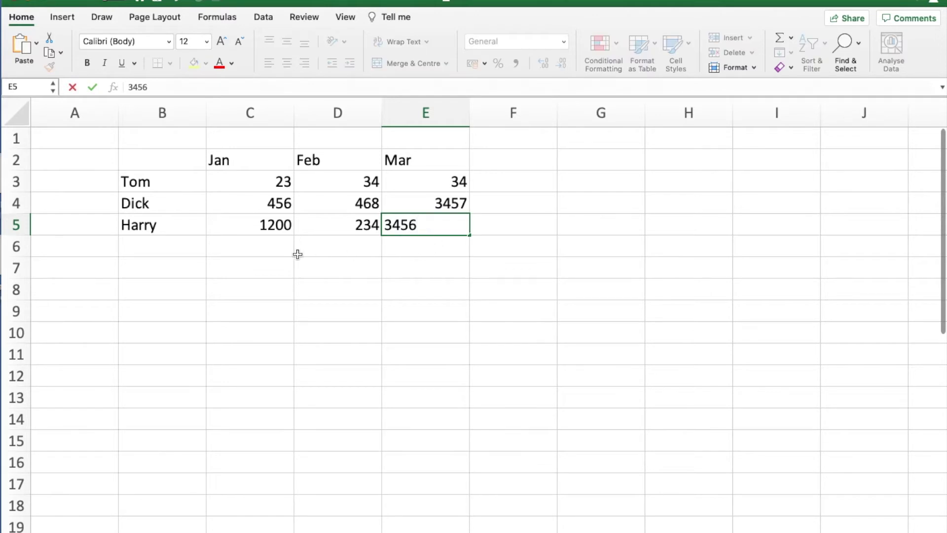
left_click(272, 250)
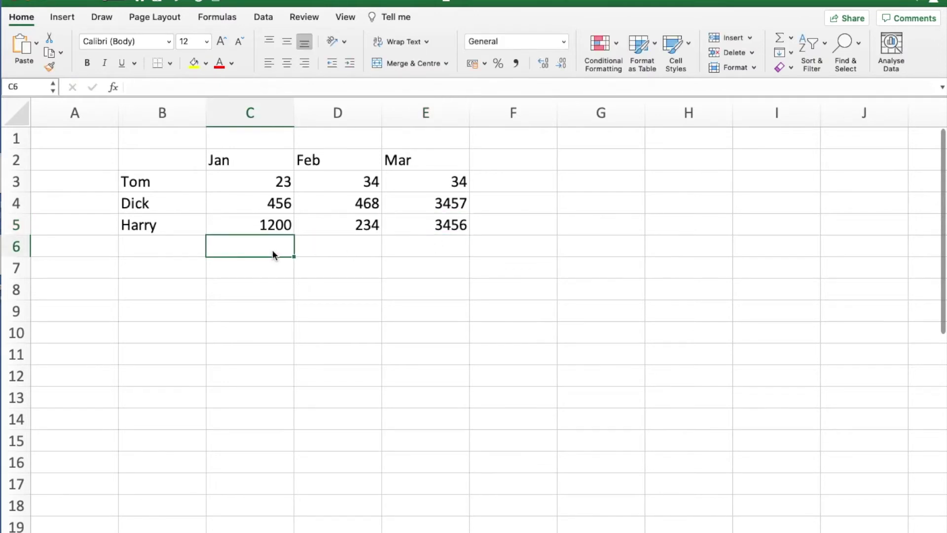
Replace the figures in row 3 with 125 for Jan, 678 for Feb and 890 for Mar
left_click(266, 184)
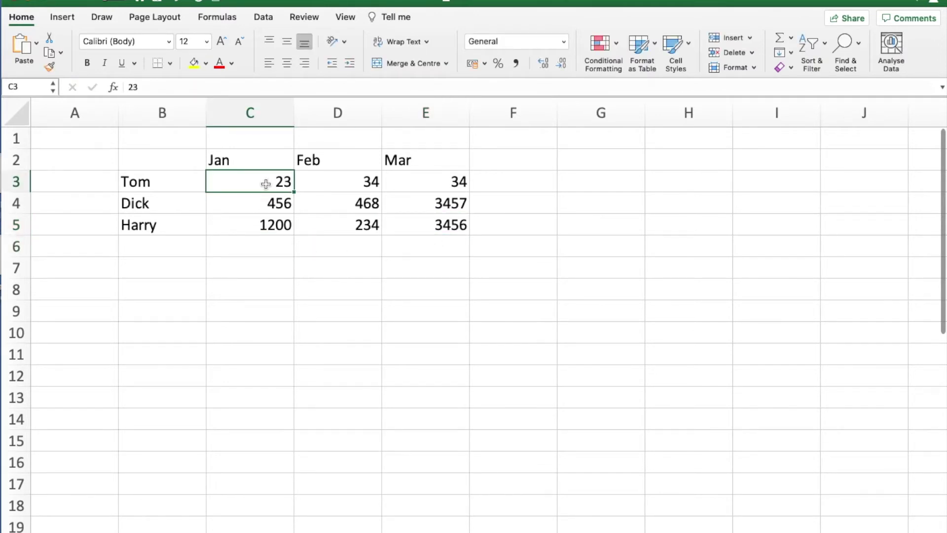
type("125")
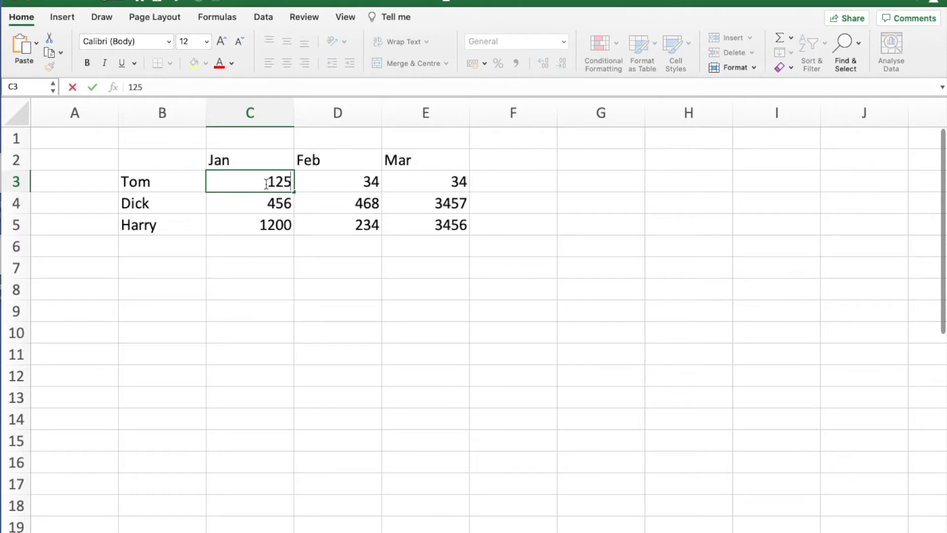
left_click(353, 184)
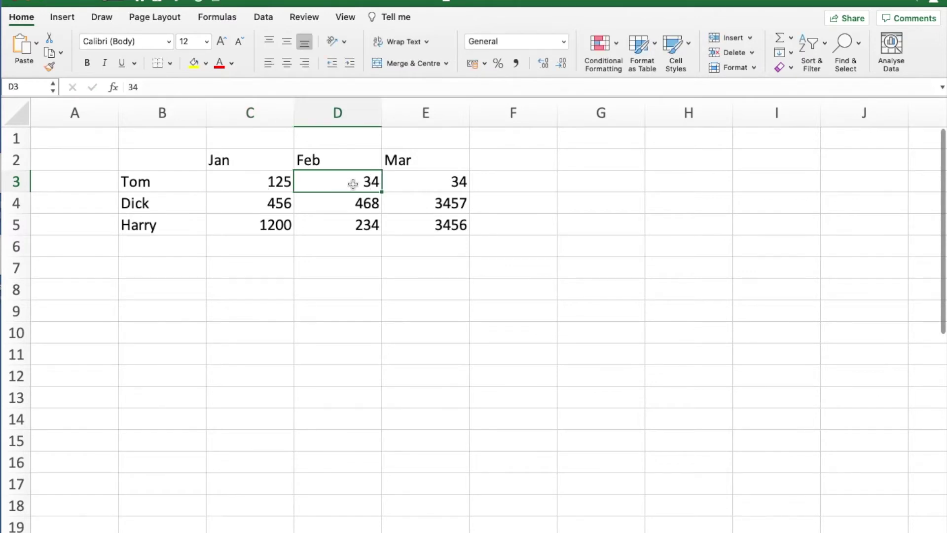
type("678")
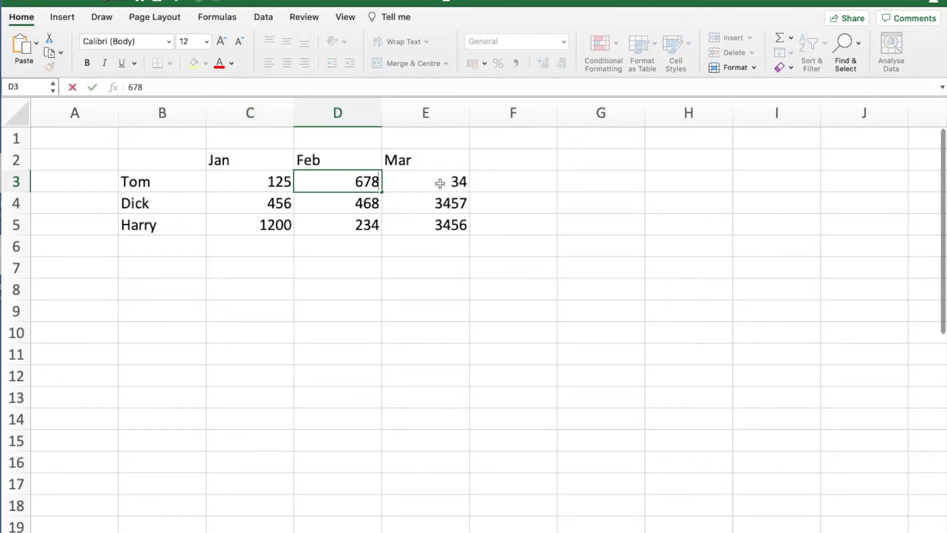
left_click(438, 182)
type("890")
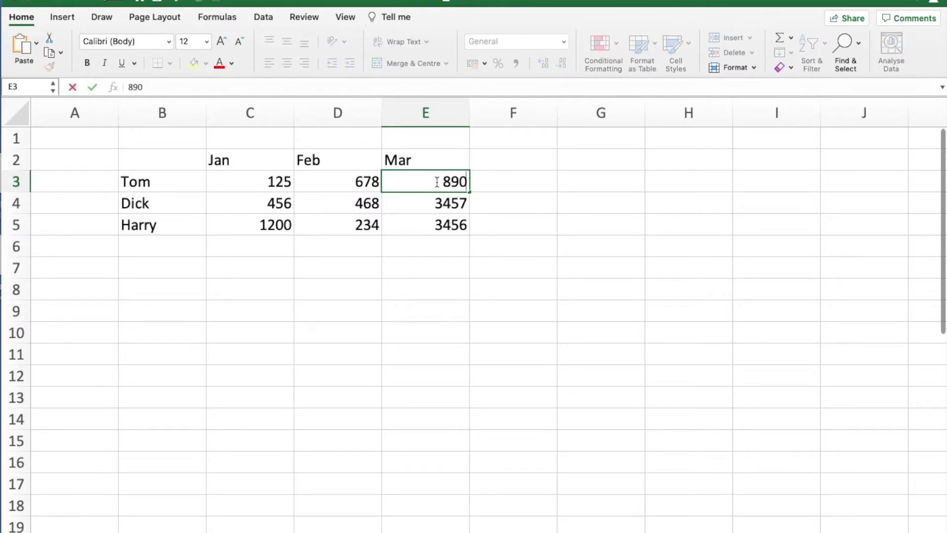
key("Return")
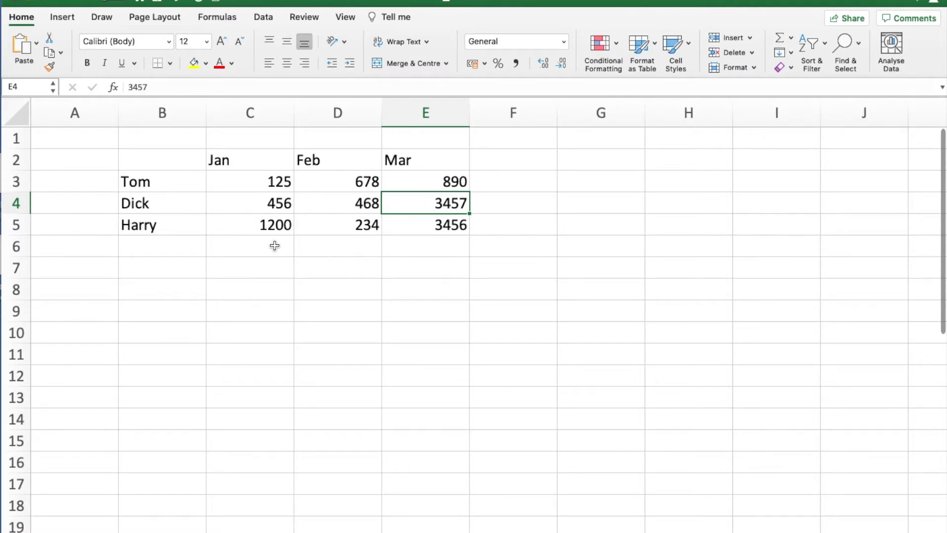
Add the label Total below the row labels in B6 and after the month headings in F2
left_click_drag(275, 181, 273, 239)
left_click_drag(484, 185, 328, 183)
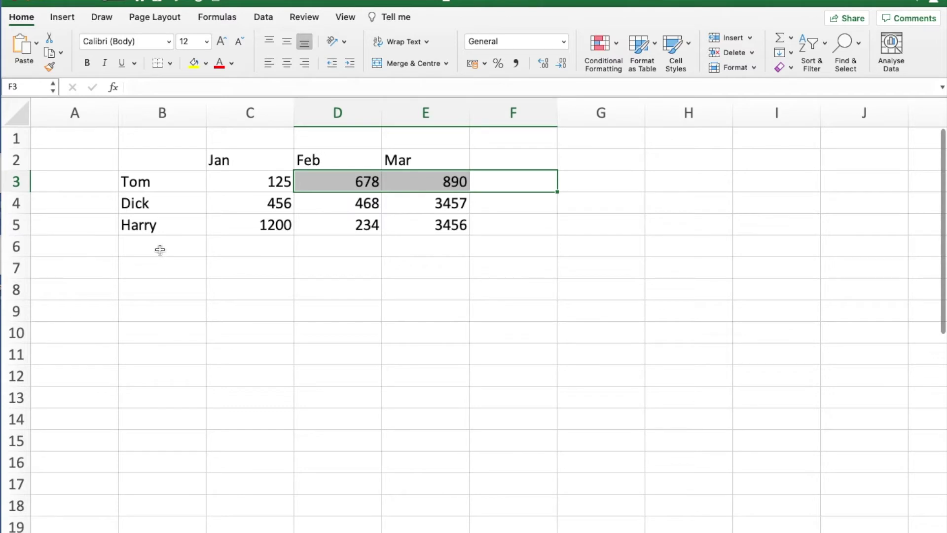
left_click(159, 250)
type("Total")
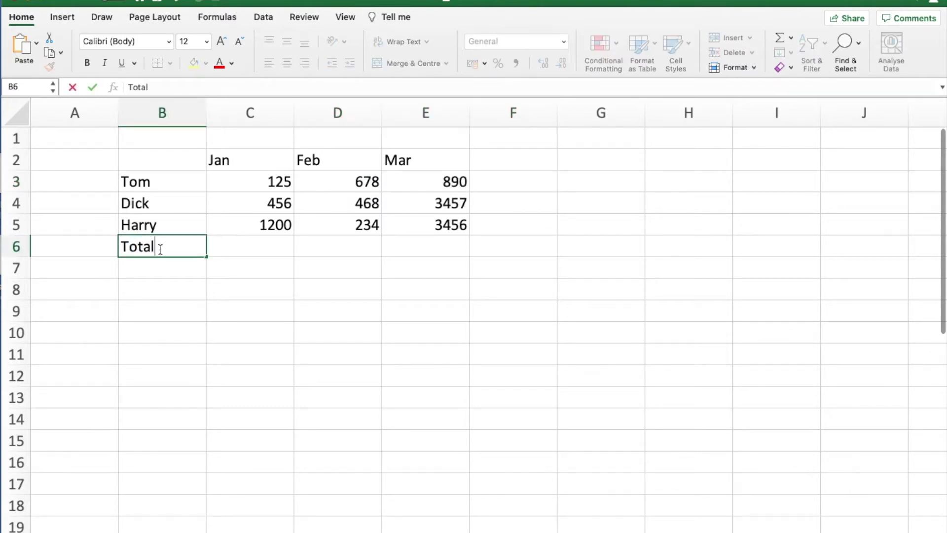
left_click(513, 166)
type("Total")
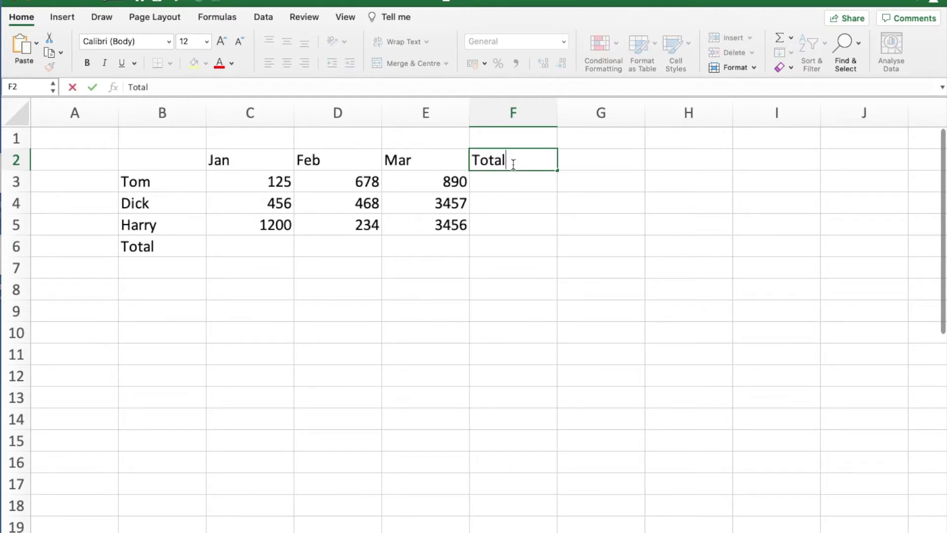
key("Return")
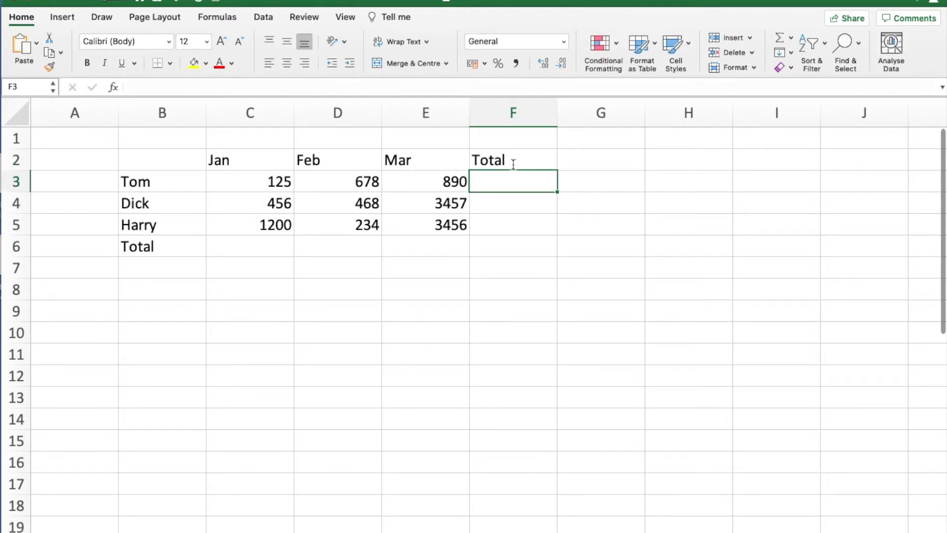
Sum C3:C5 in C6 with AutoSum and fill the formula across to F6
left_click(266, 243)
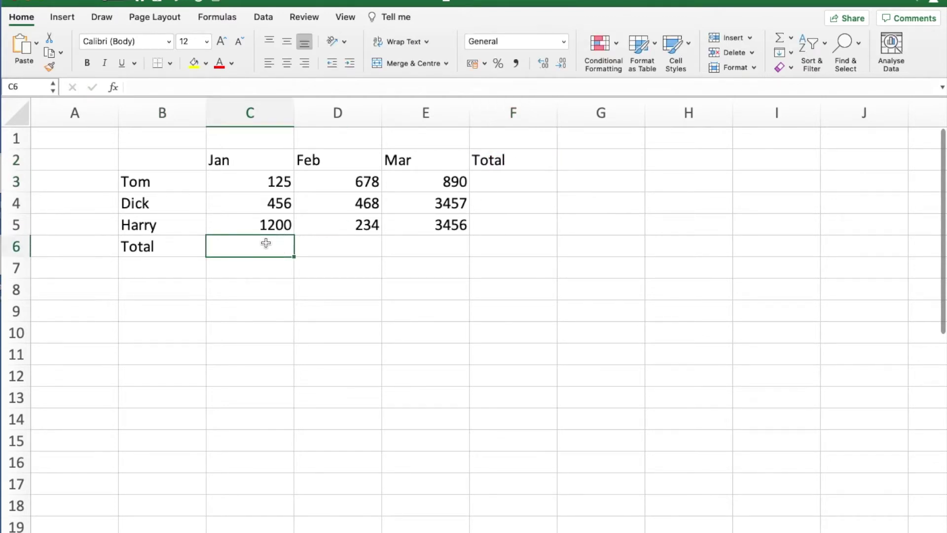
left_click(780, 38)
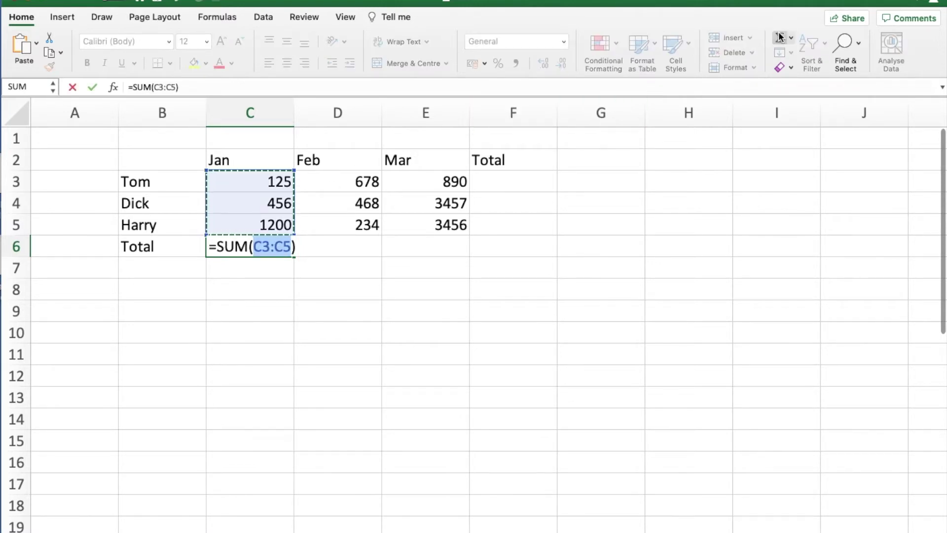
key("Return")
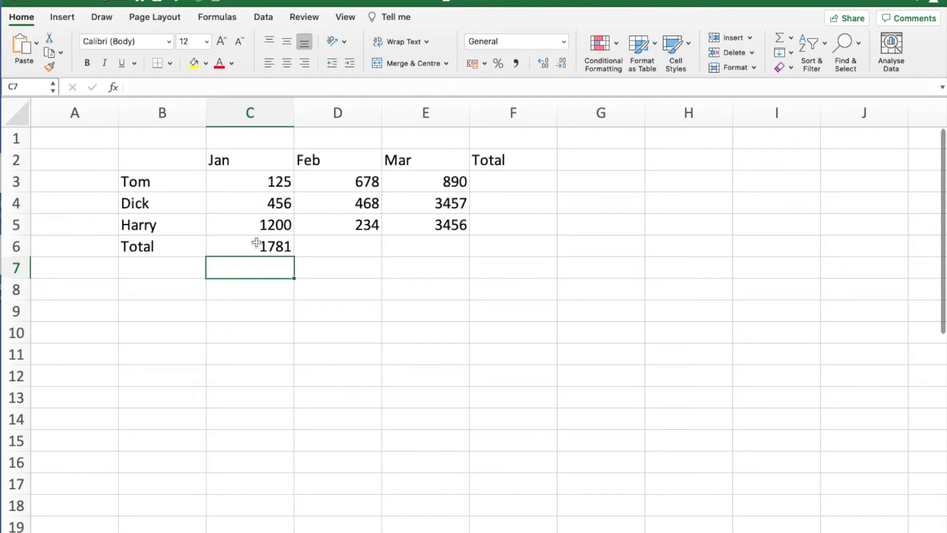
left_click(277, 251)
left_click_drag(294, 256, 524, 252)
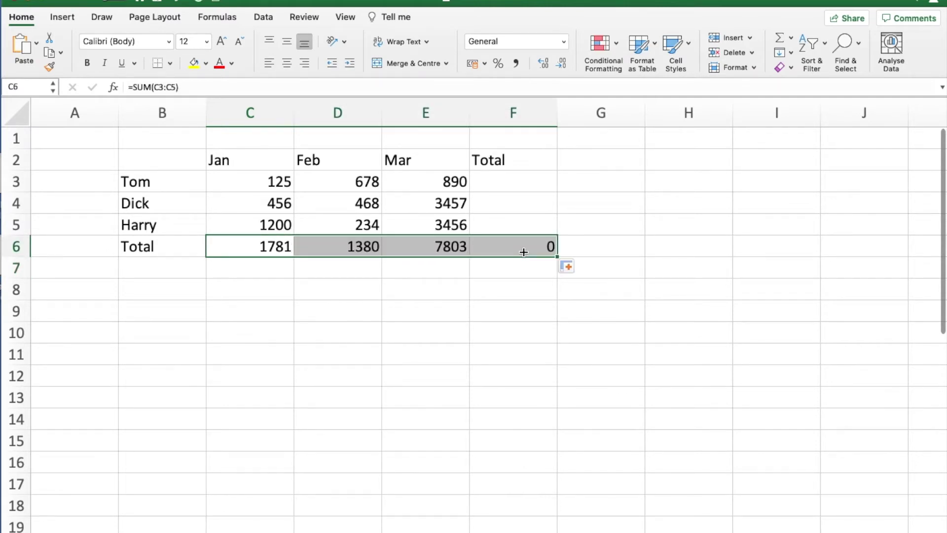
Sum C3:E3 in F3 with AutoSum and fill the formula down to F5
left_click(498, 180)
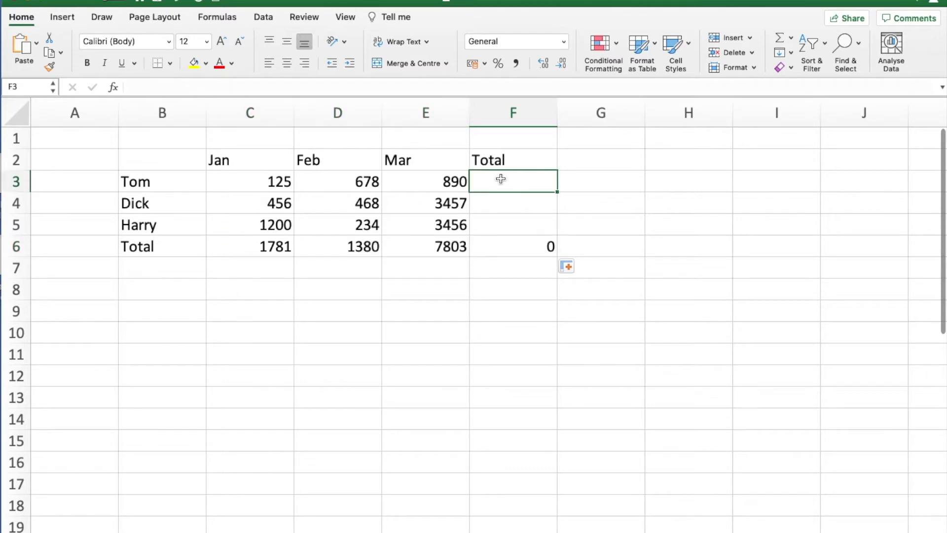
left_click(780, 38)
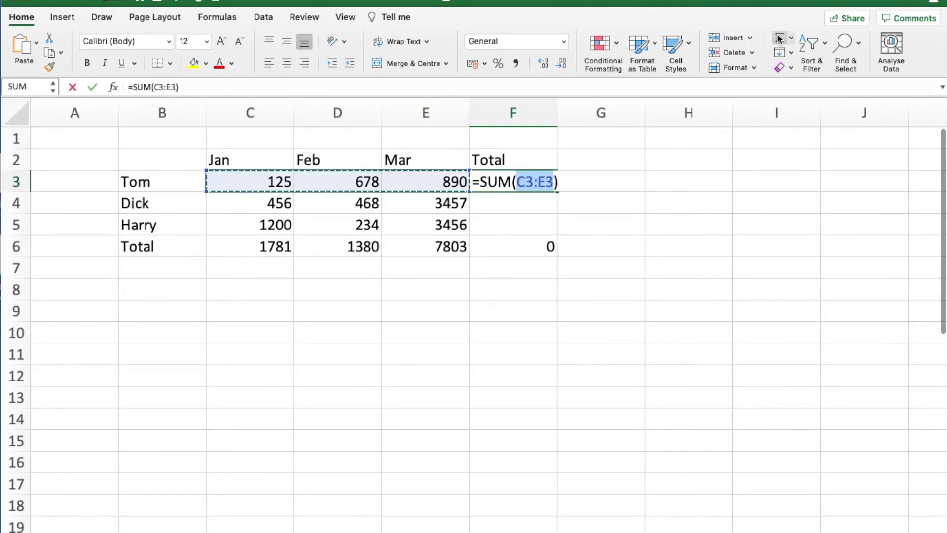
left_click(92, 87)
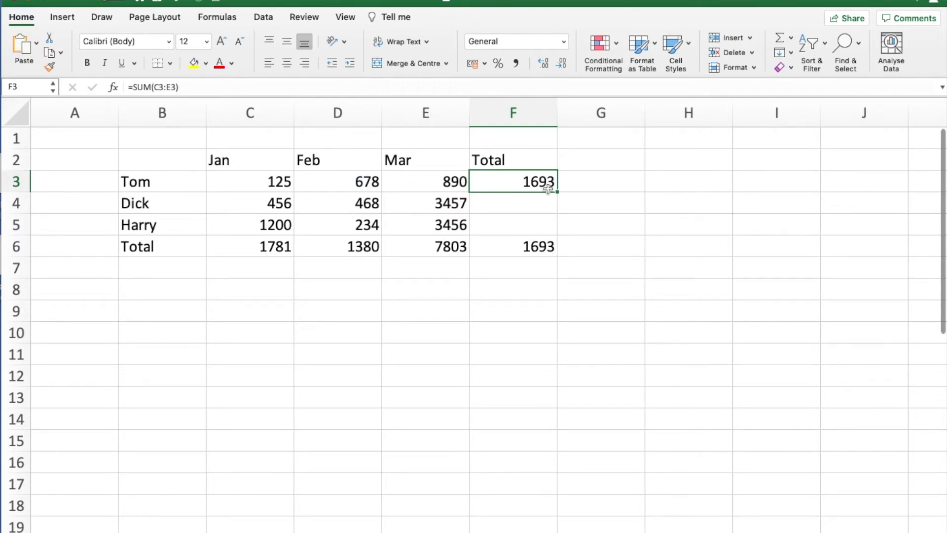
left_click_drag(557, 192, 556, 229)
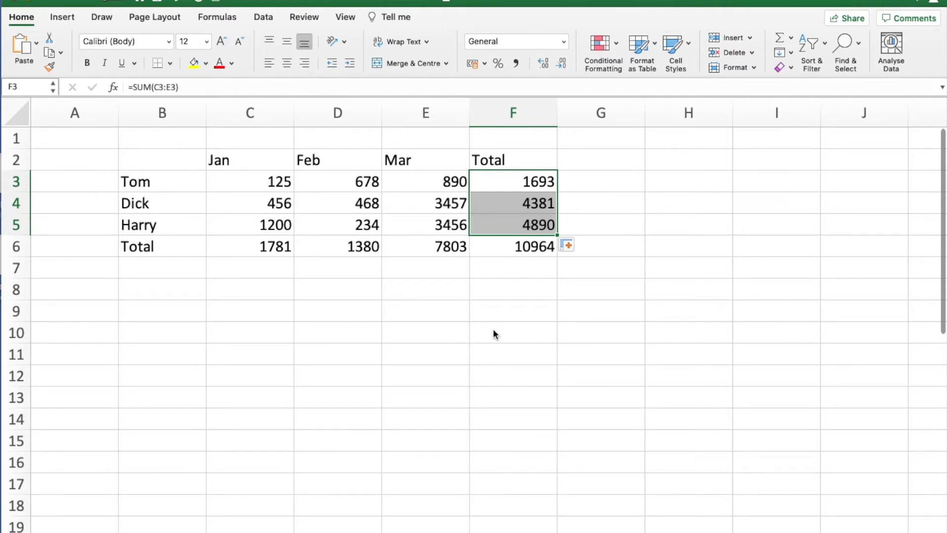
left_click(387, 286)
left_click_drag(286, 251, 533, 259)
left_click_drag(518, 186, 520, 219)
left_click(509, 287)
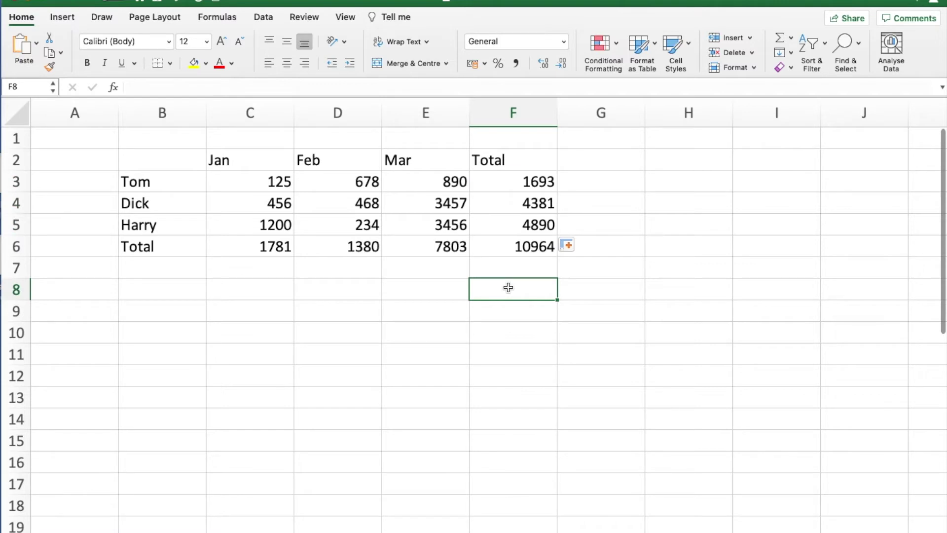
Clear the column totals in C6:F6 and the row totals in F3:F5
left_click_drag(274, 250, 546, 243)
key("Delete")
left_click_drag(539, 184, 548, 224)
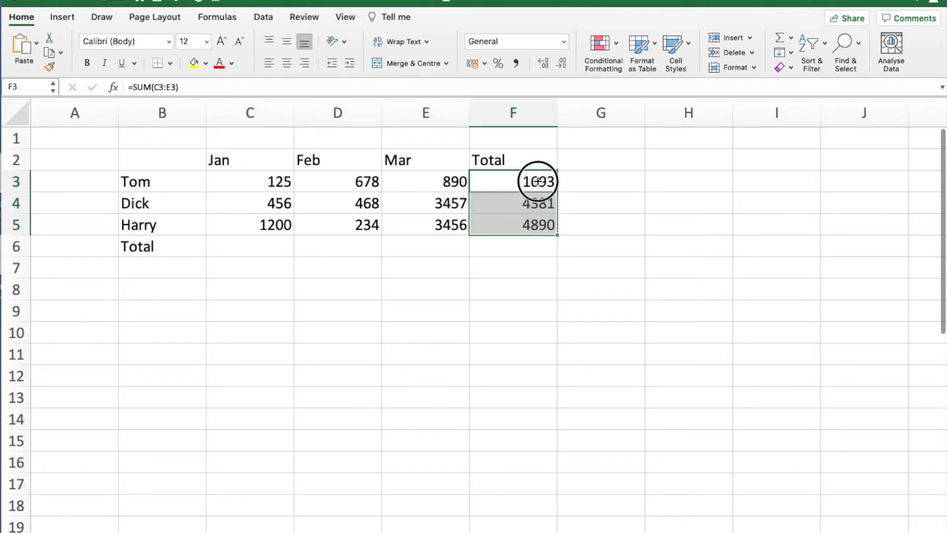
key("Delete")
Fill all row and column totals at once by applying AutoSum to the range C3:F6
left_click_drag(247, 184, 484, 243)
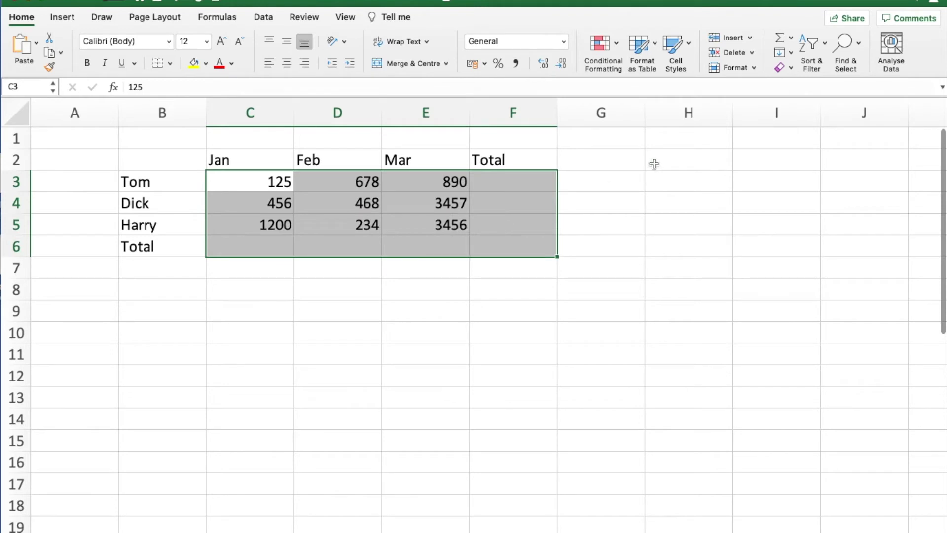
left_click(779, 38)
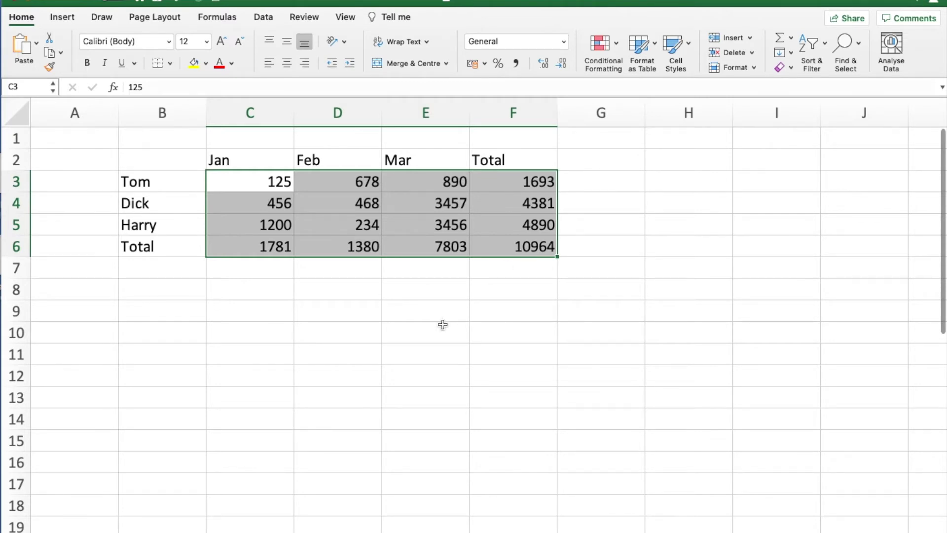
left_click(433, 340)
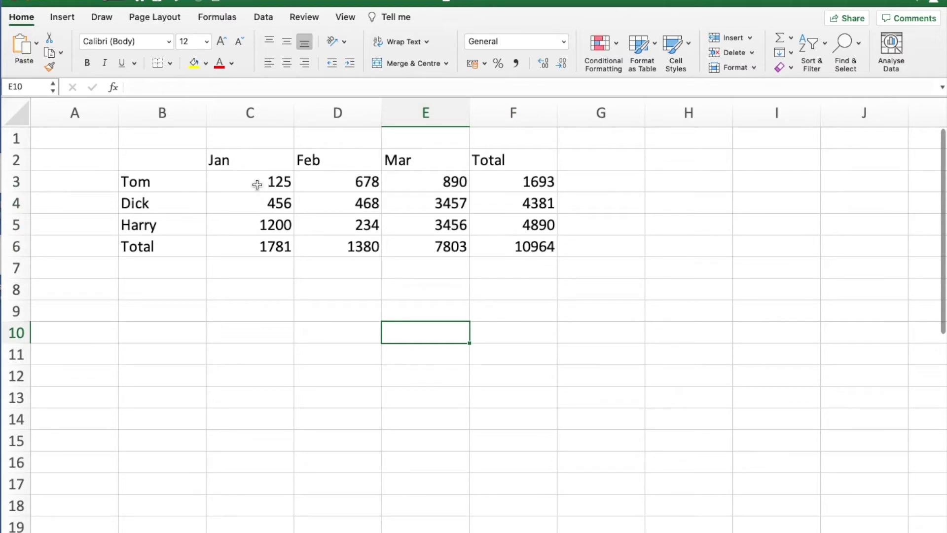
Format the figures in C3:F6 with the comma style and no decimal places
left_click_drag(257, 184, 499, 233)
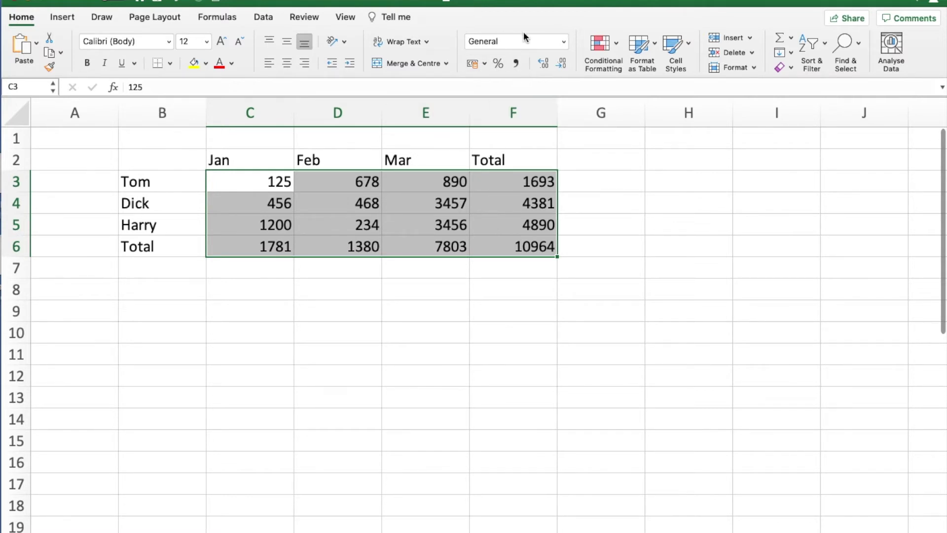
left_click(516, 64)
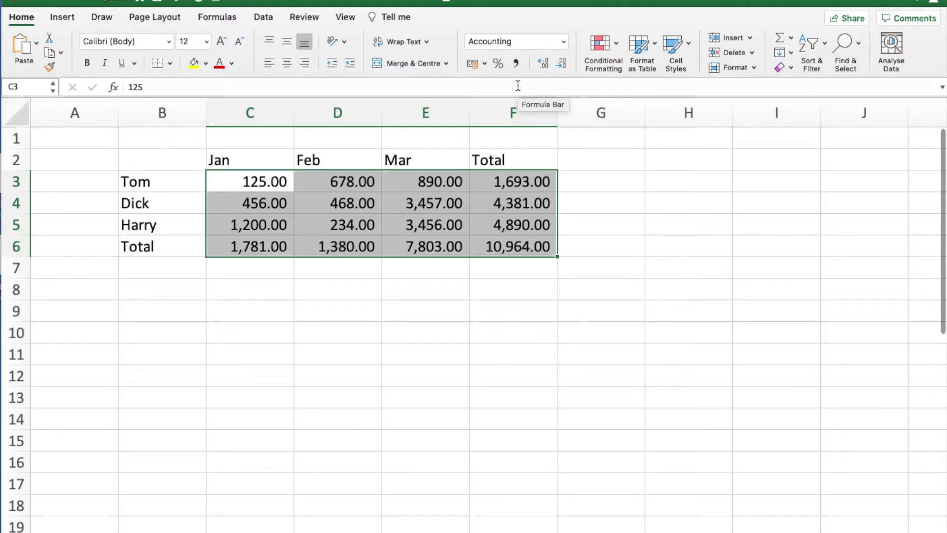
left_click(560, 66)
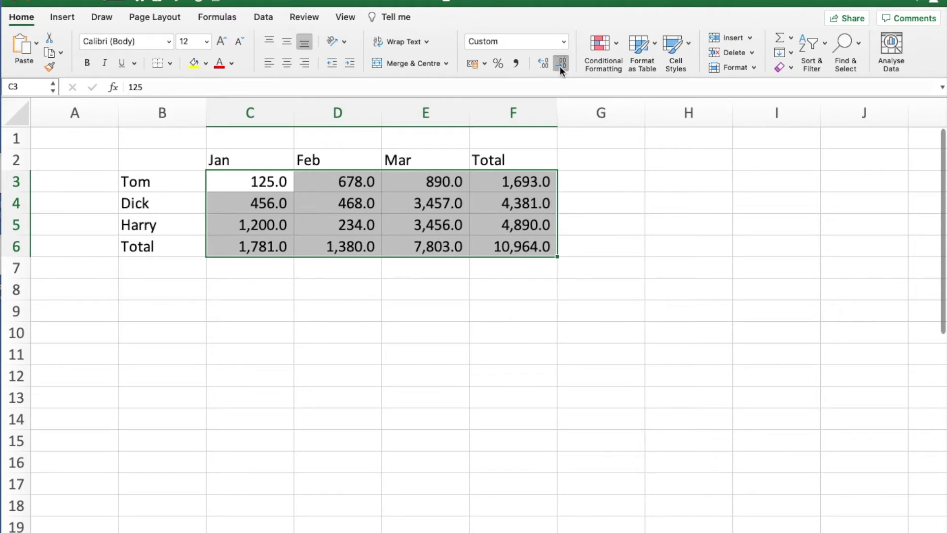
left_click(561, 66)
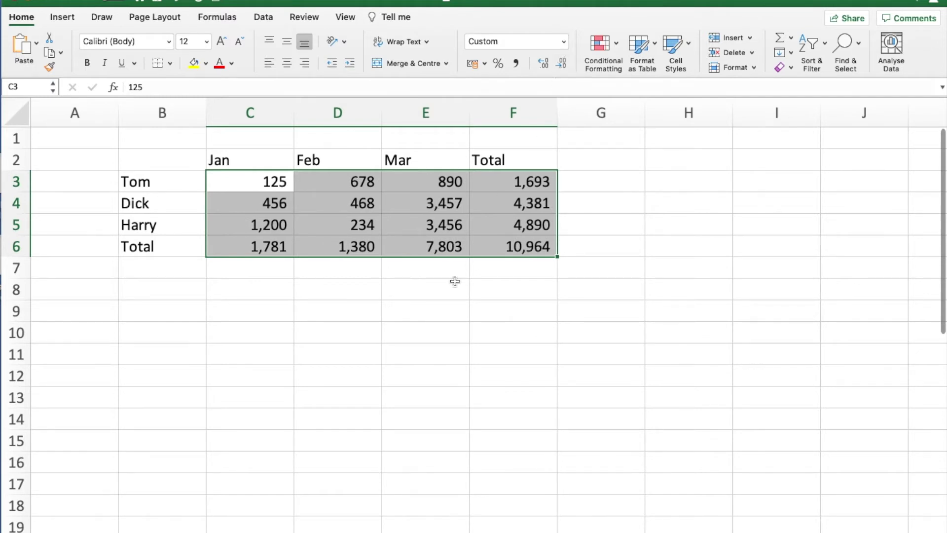
left_click(434, 316)
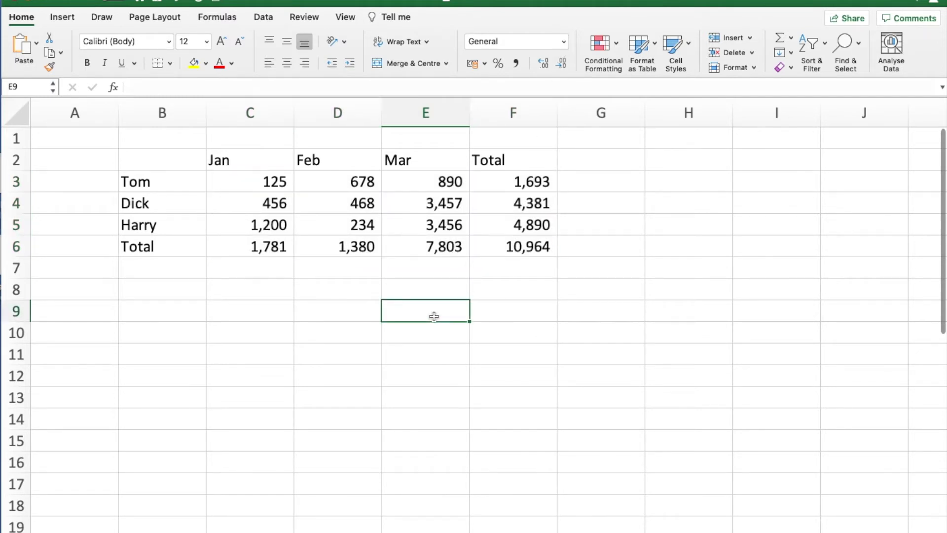
Make the column headings in C2:F2 bold and centre them
left_click_drag(252, 159, 494, 153)
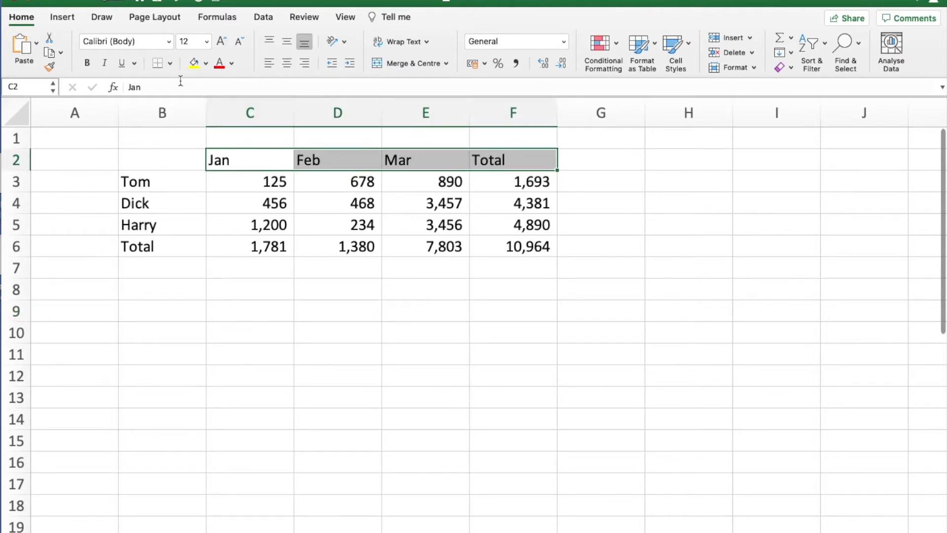
left_click(89, 63)
left_click(285, 63)
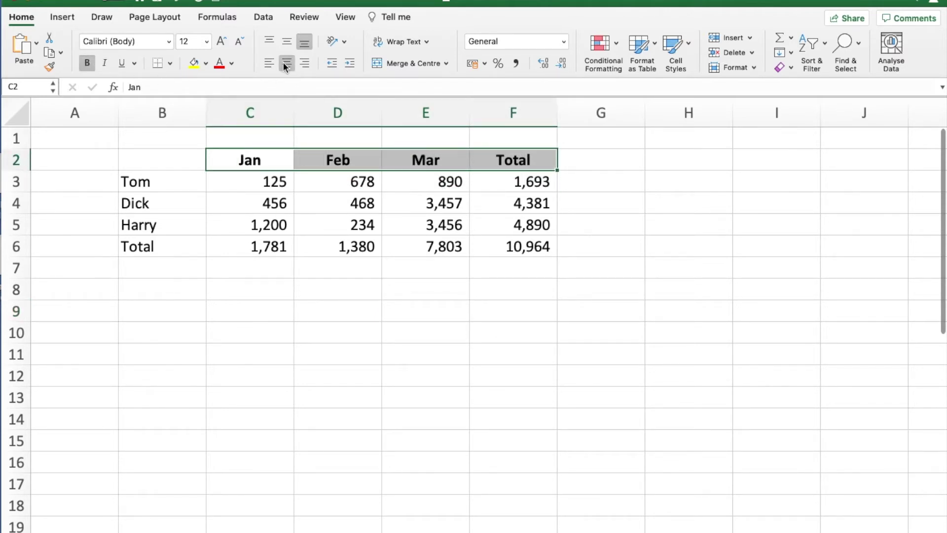
Make the Total row B6:F6 bold and the name labels in B3:B5 italic
left_click_drag(195, 245, 508, 246)
left_click(90, 66)
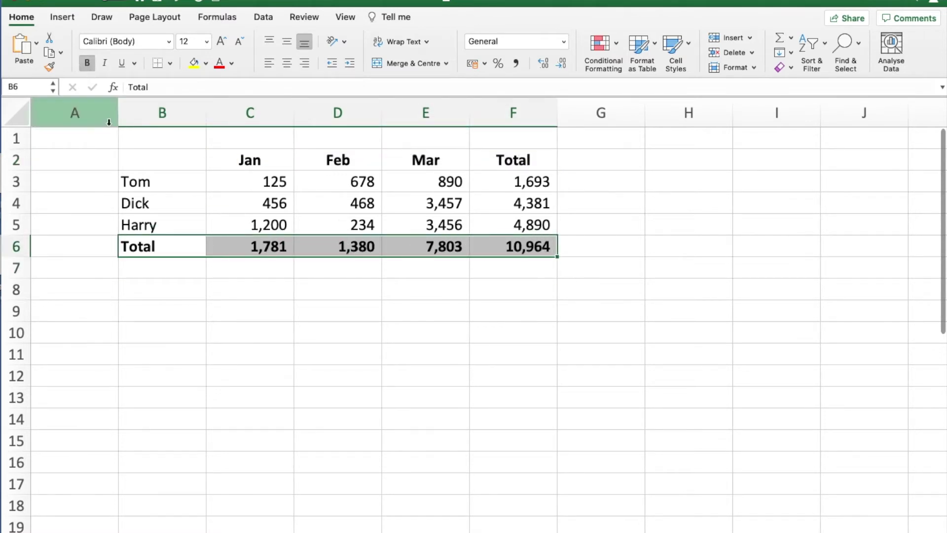
left_click_drag(155, 184, 135, 227)
left_click(106, 63)
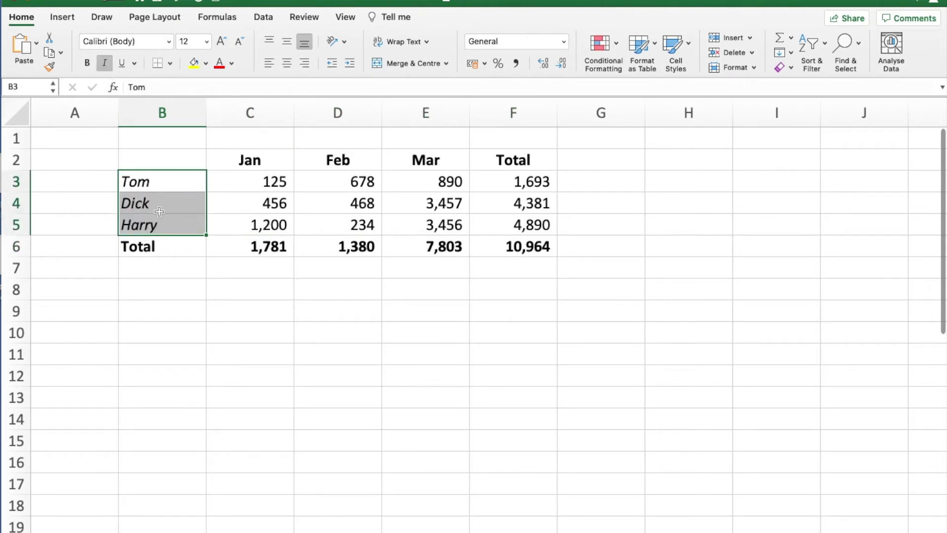
Apply all borders to every cell of the table range B2:F6
left_click_drag(188, 160, 499, 241)
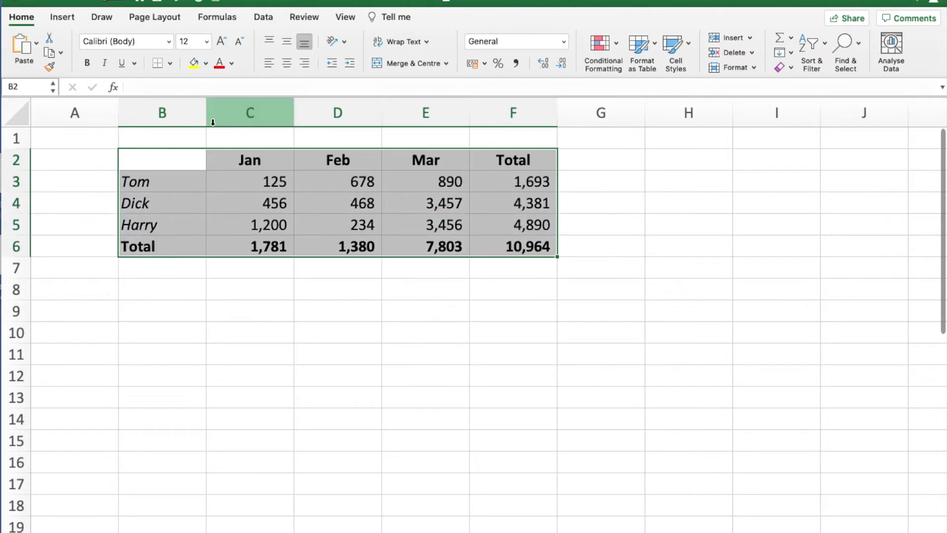
left_click(170, 64)
left_click(193, 188)
left_click(193, 187)
left_click(279, 290)
Fill the heading row B2:F2 with a light gold theme colour
left_click_drag(188, 165, 493, 168)
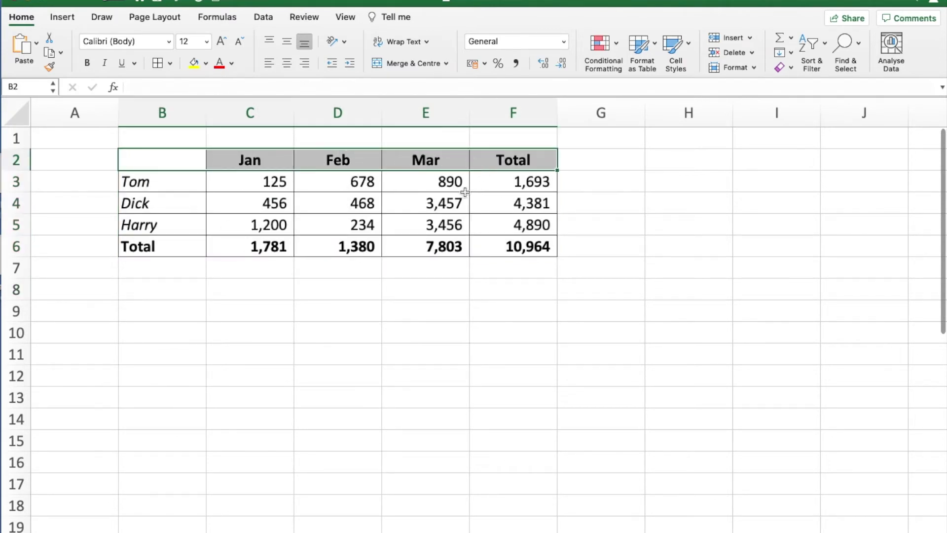
left_click(206, 63)
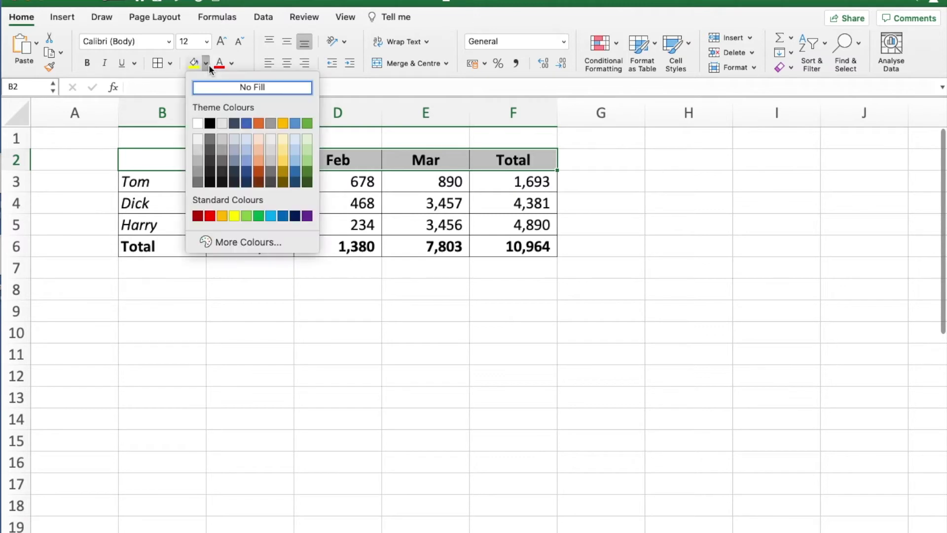
left_click(282, 161)
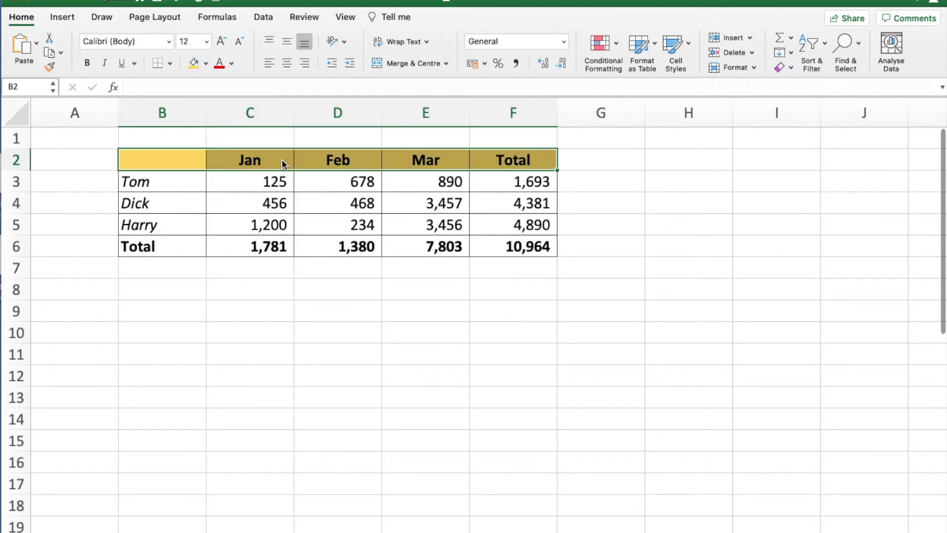
left_click(217, 294)
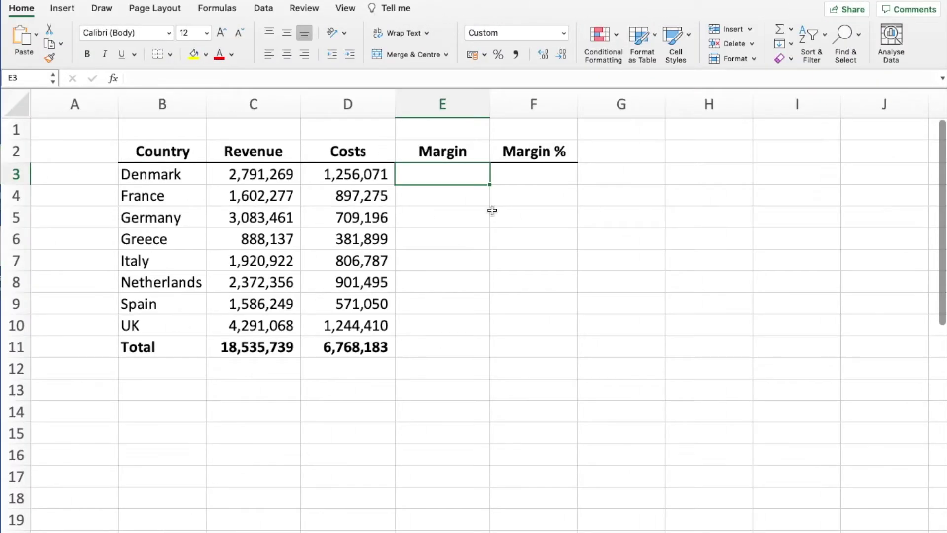
Examine the Revenue and Costs figures alongside the empty Margin and Margin % columns of the country table
left_click_drag(262, 177, 256, 347)
left_click_drag(359, 177, 345, 350)
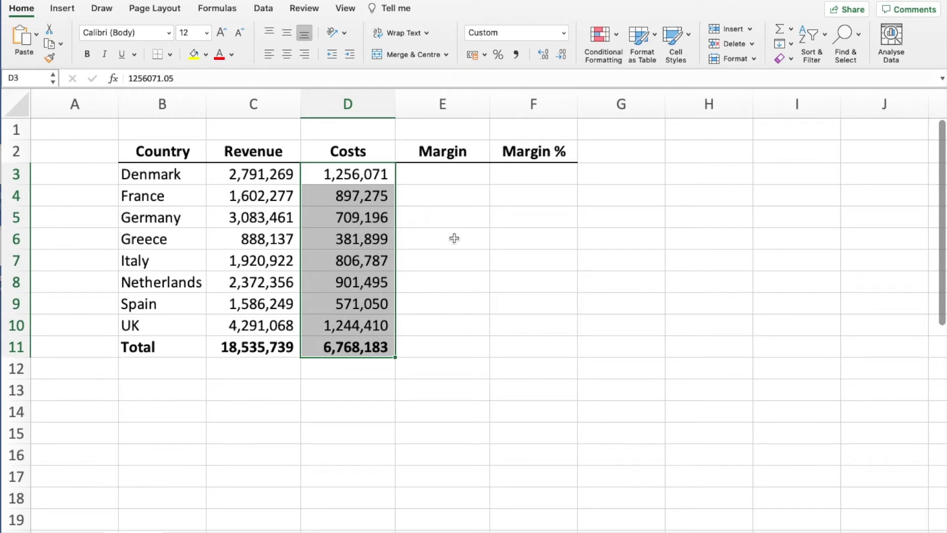
left_click(445, 172)
left_click(447, 174)
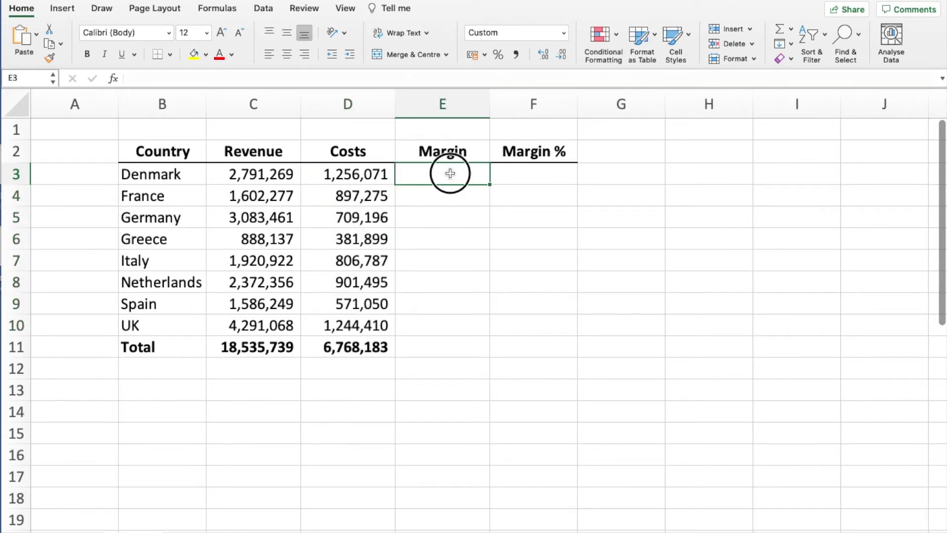
left_click(526, 177)
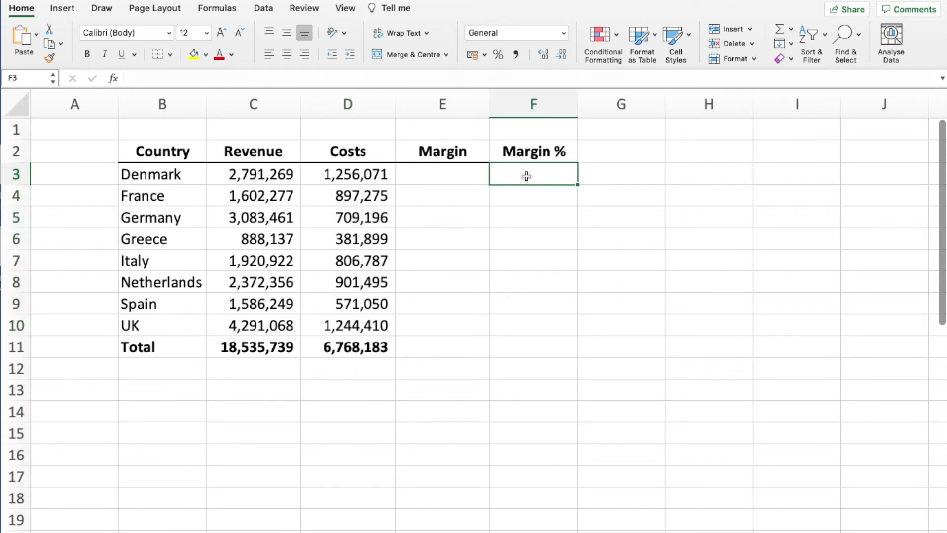
left_click(438, 180)
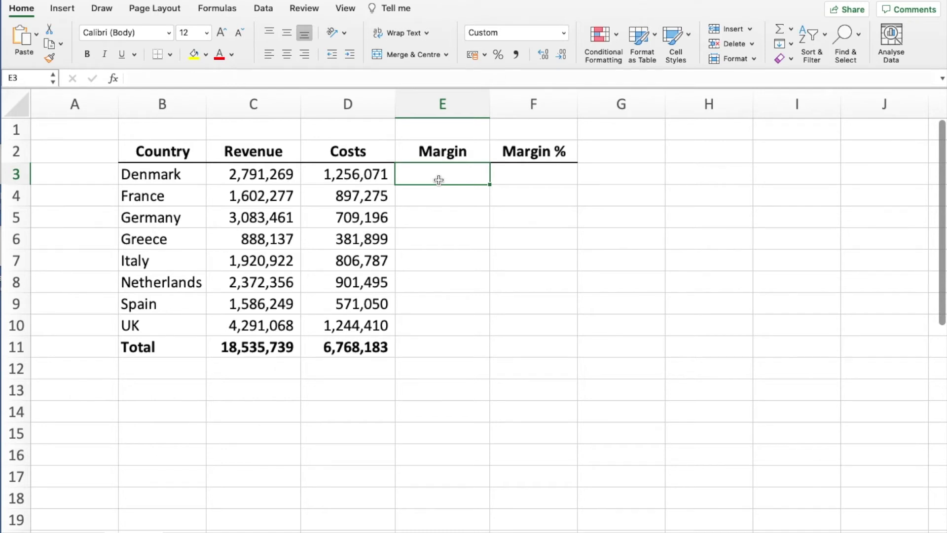
left_click(286, 172)
left_click(338, 173)
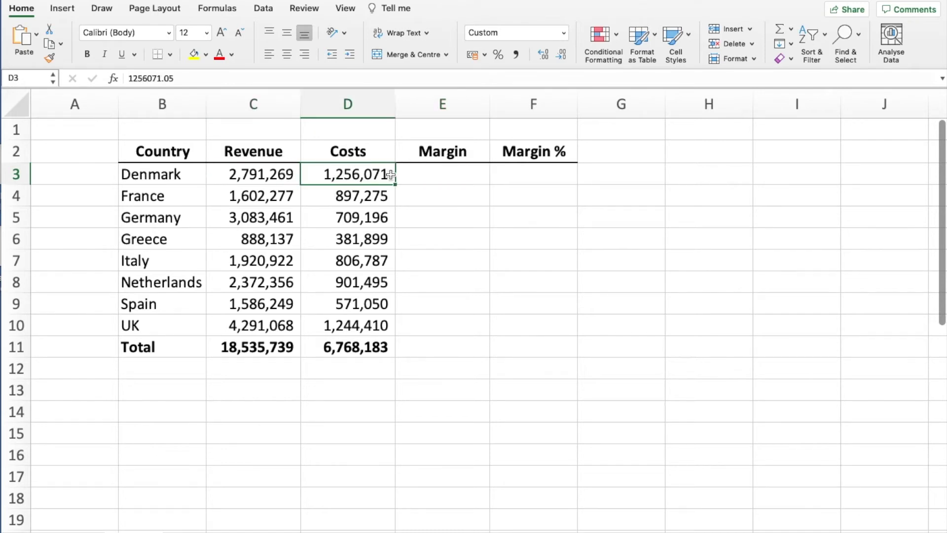
left_click(420, 176)
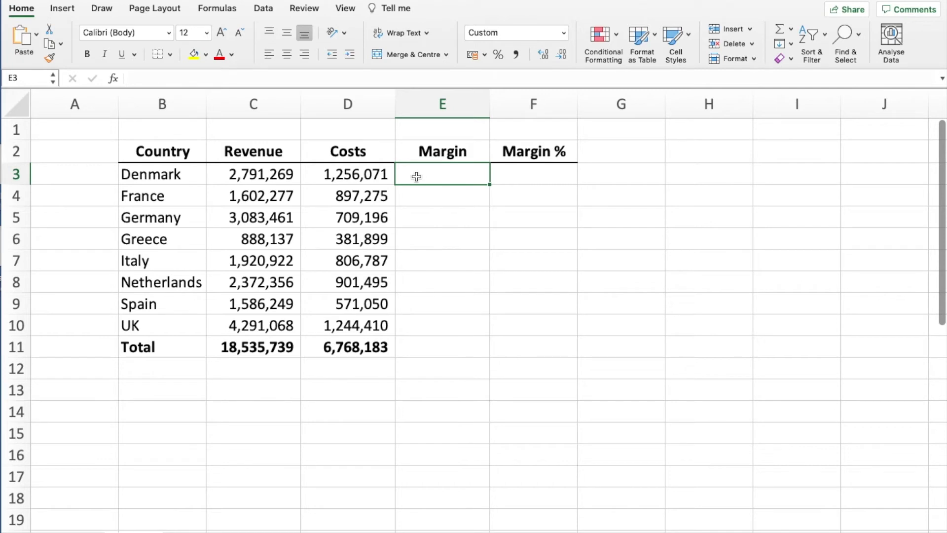
left_click(533, 179)
left_click(475, 178)
left_click(265, 177)
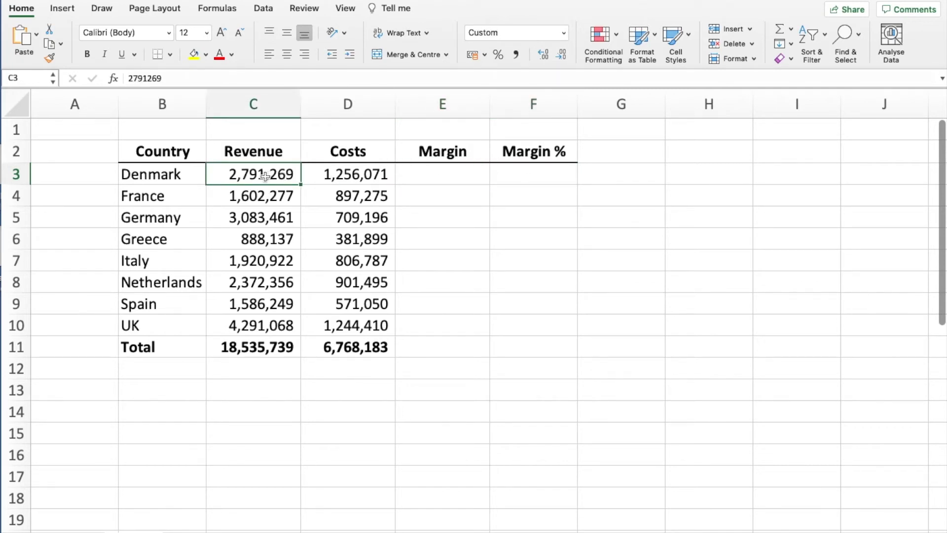
Calculate Denmark's margin in E3 with =C3-D3 and fill the formula down to the Total row in E11
left_click(445, 176)
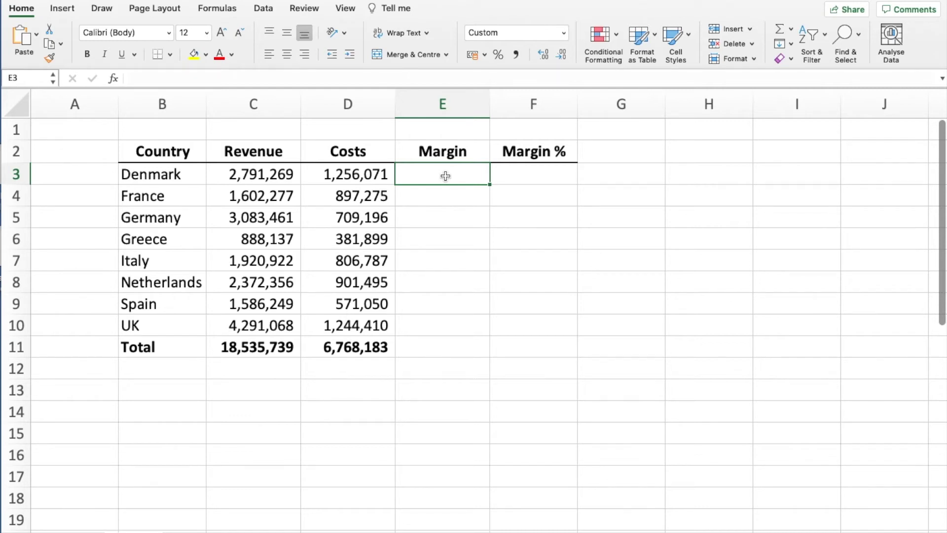
left_click(438, 174)
type("=")
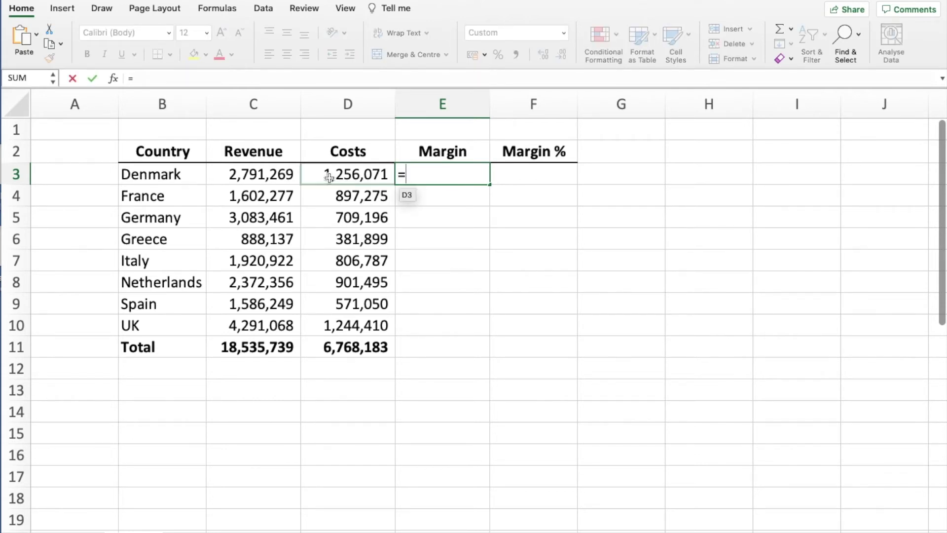
left_click(277, 174)
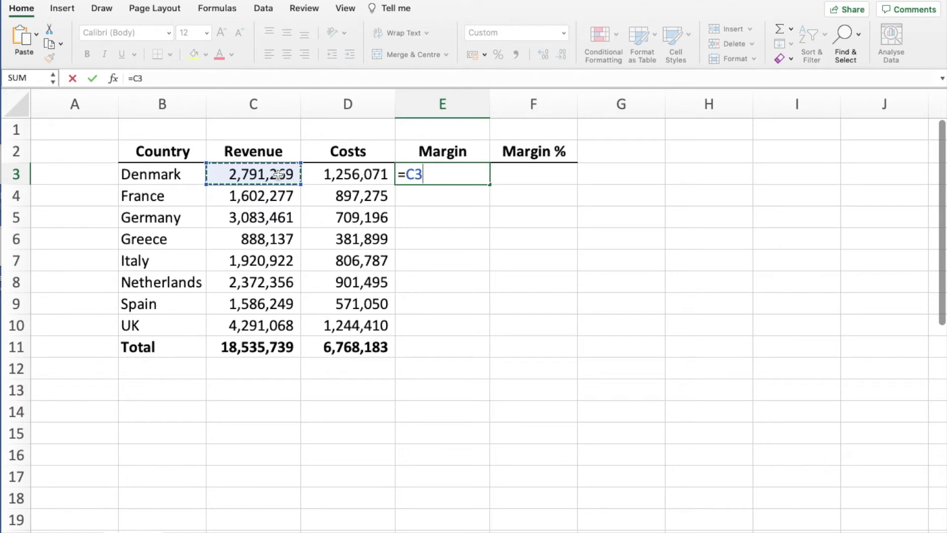
type("-")
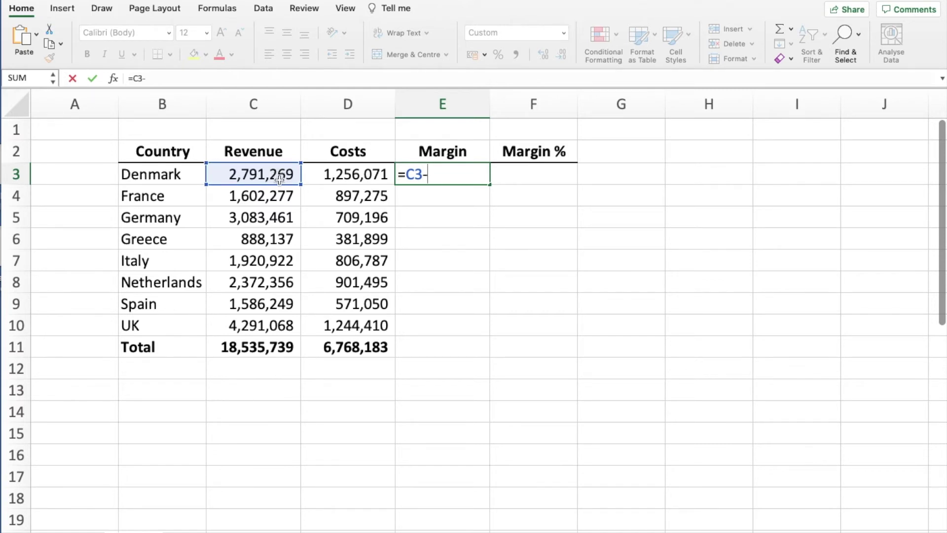
left_click(338, 174)
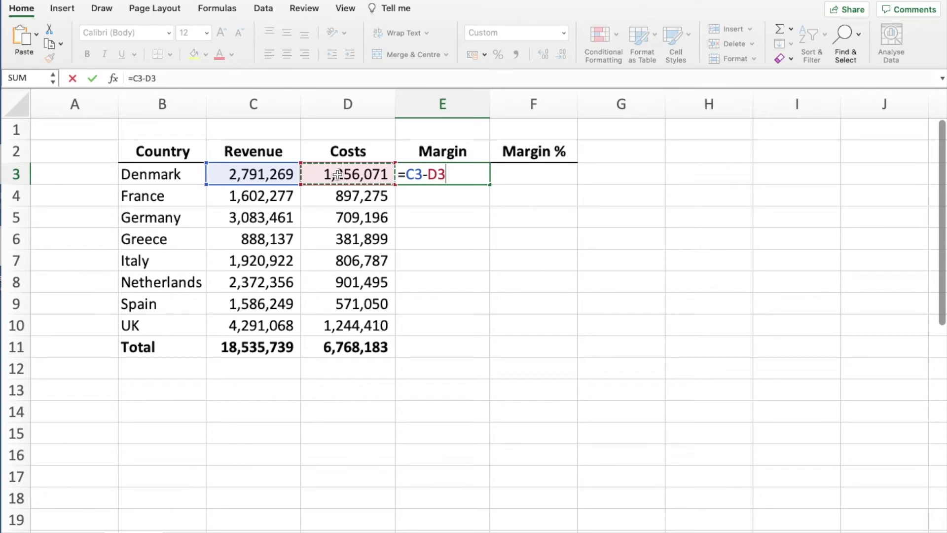
key("Return")
left_click(460, 176)
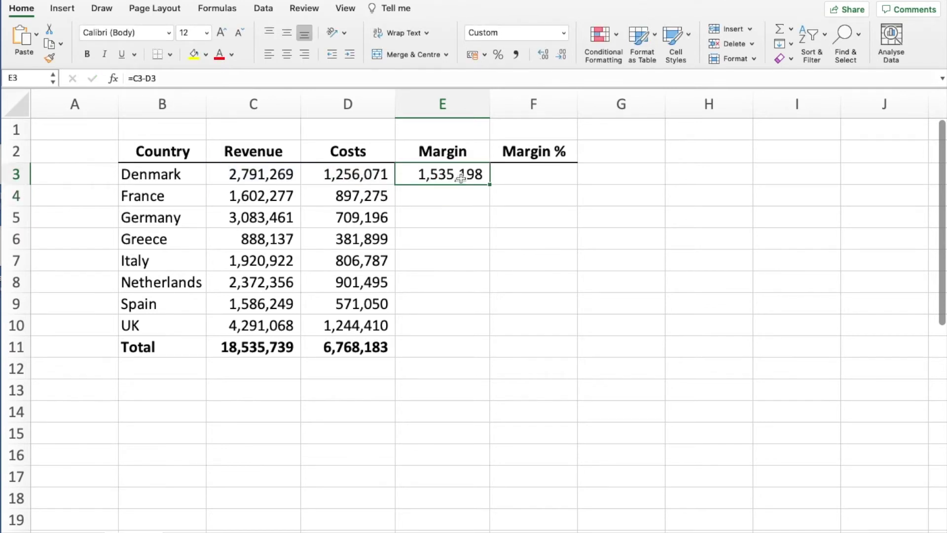
left_click_drag(490, 184, 472, 346)
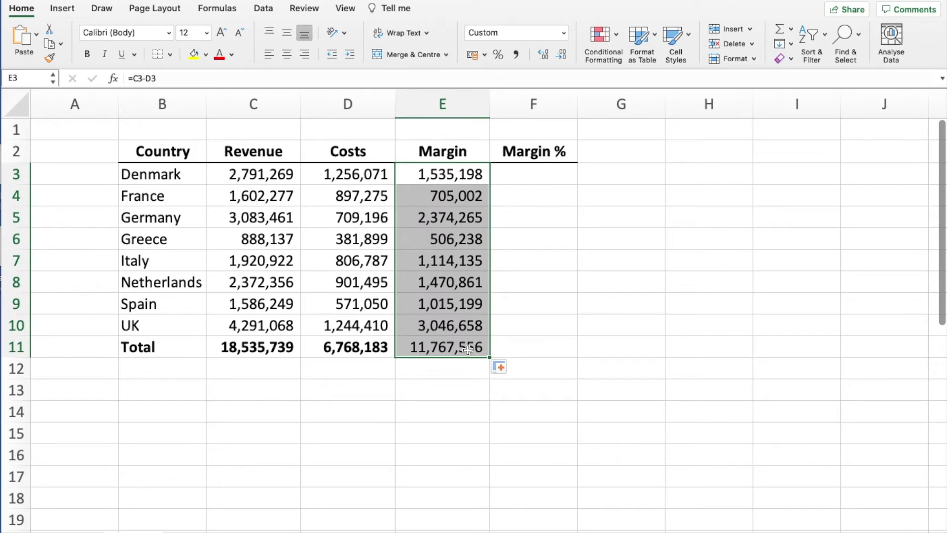
Calculate Denmark's margin percentage in F3 with =E3/C3 and fill the formula down to F11
left_click(534, 173)
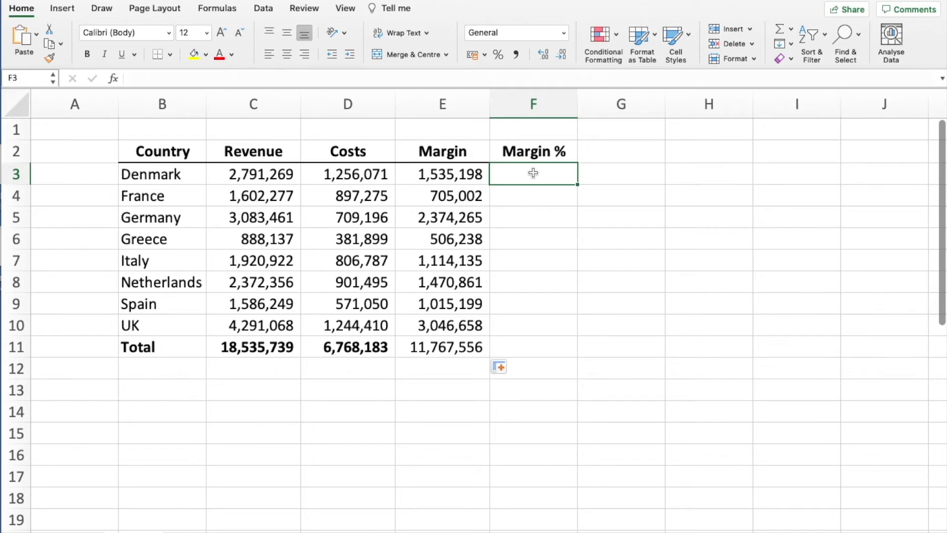
type("=")
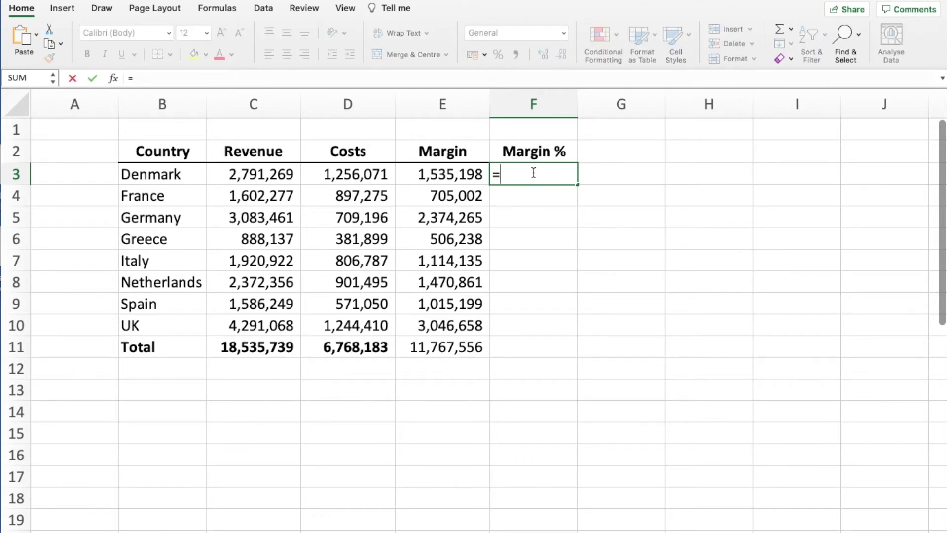
left_click(433, 175)
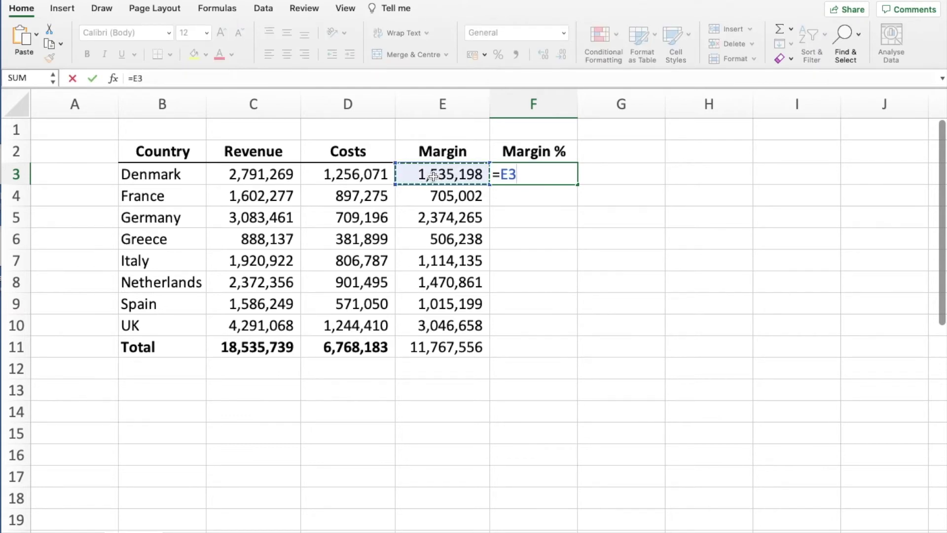
type("/")
left_click(277, 176)
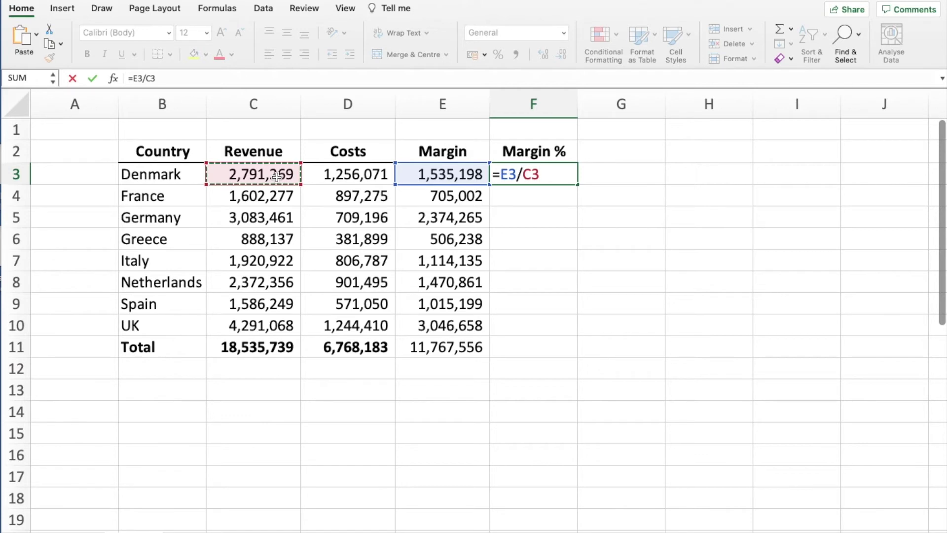
key("Return")
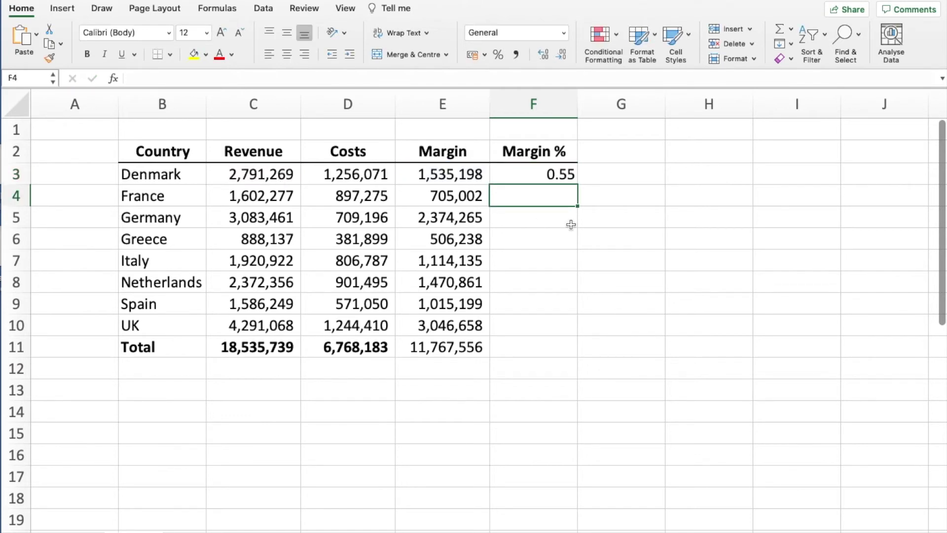
left_click(527, 176)
left_click_drag(577, 184, 559, 351)
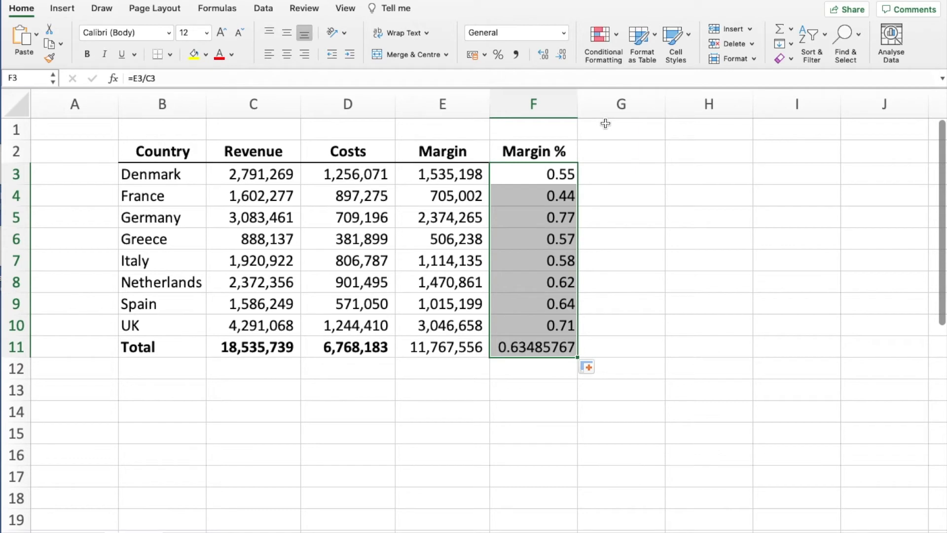
Format F3:F11 as percentages and make the margin totals in E11:F11 bold
left_click(498, 54)
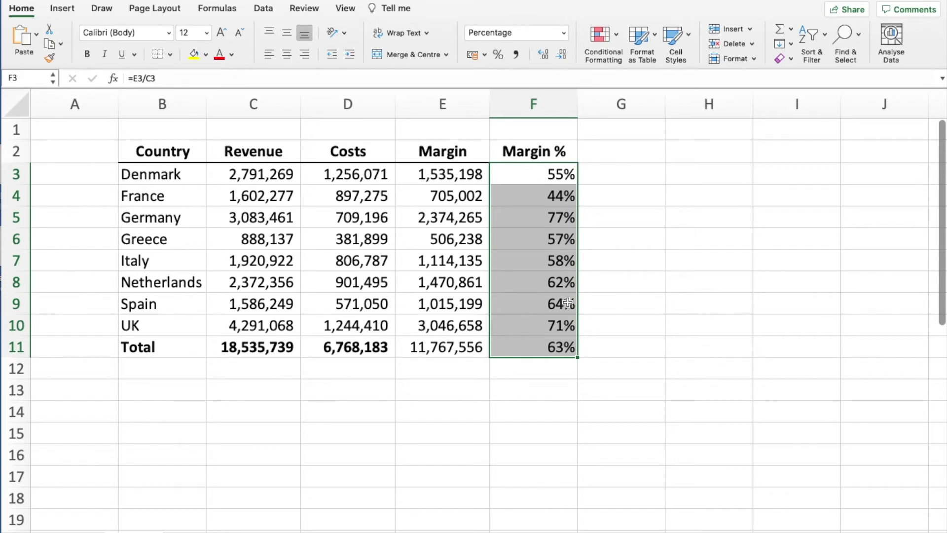
left_click_drag(447, 346, 508, 351)
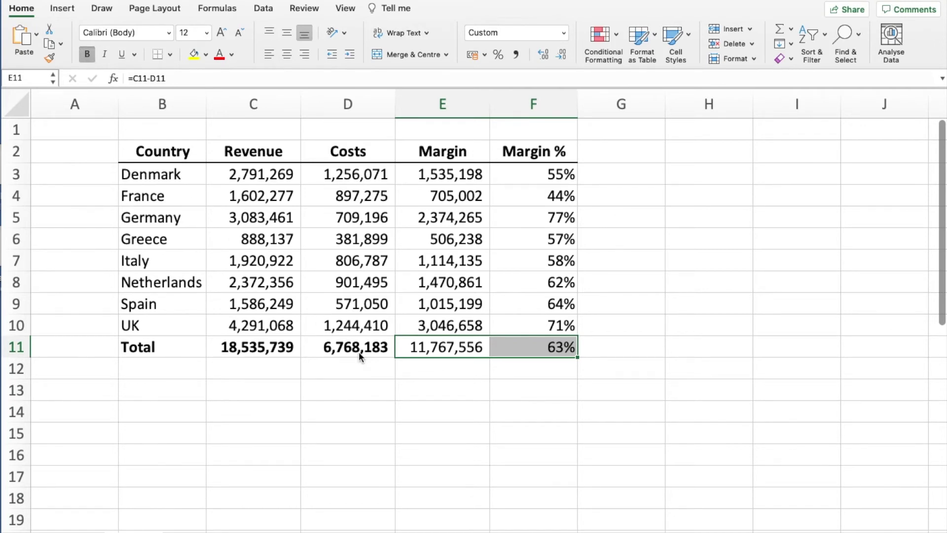
key("super+b")
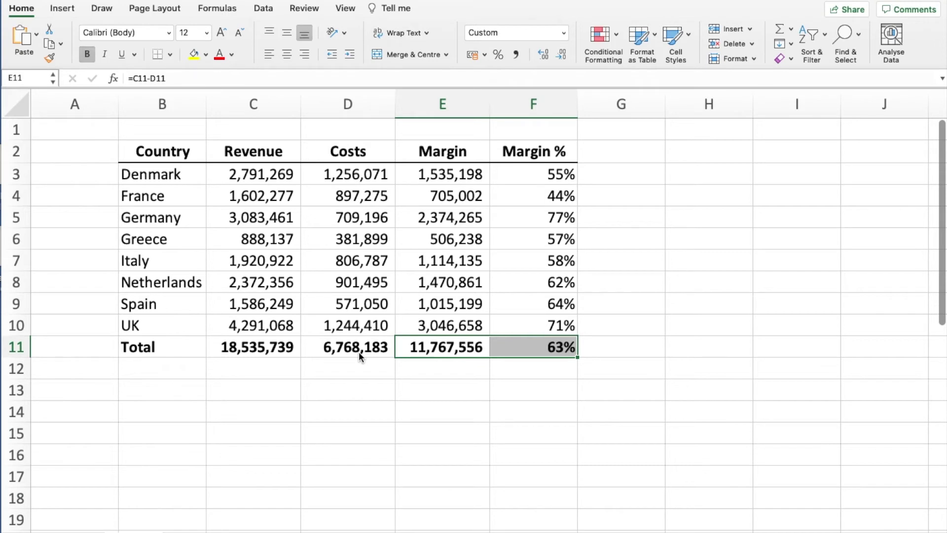
left_click(508, 387)
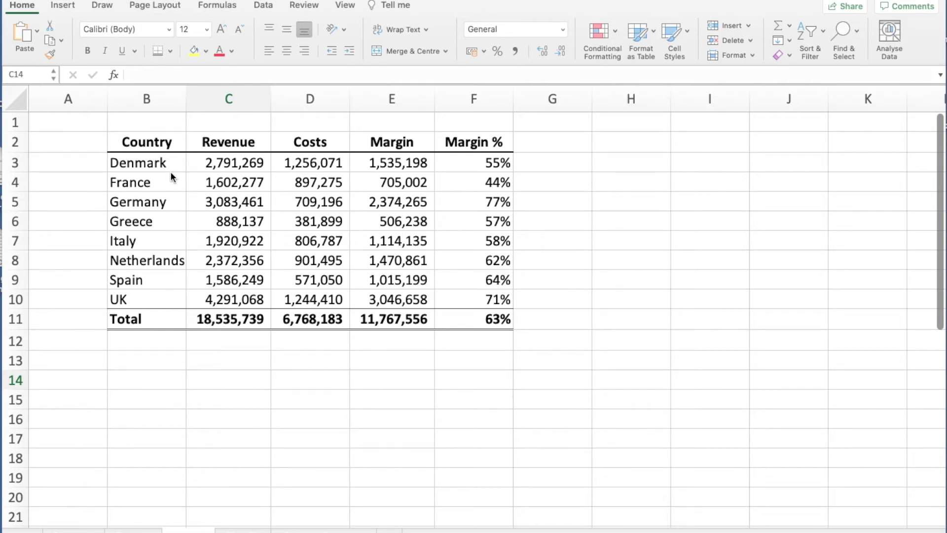
left_click(146, 139)
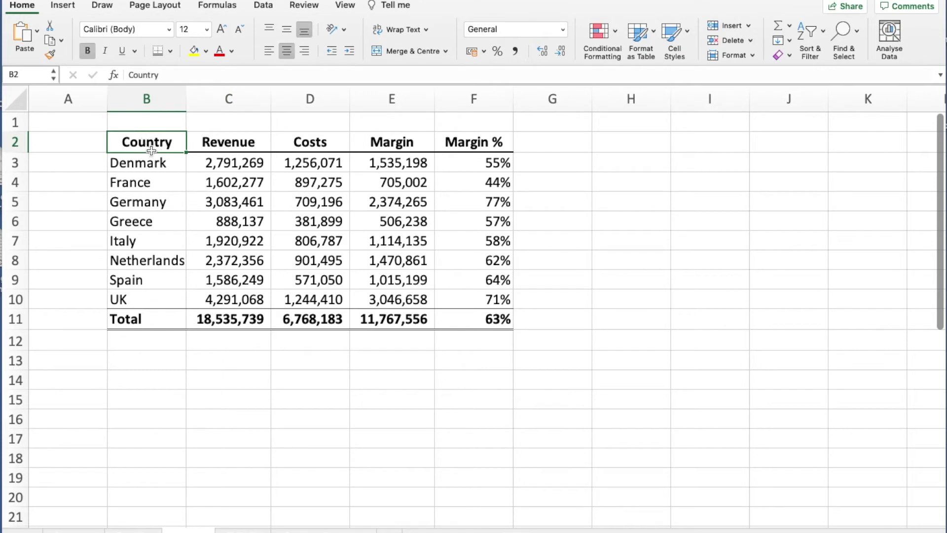
left_click_drag(148, 142, 306, 292)
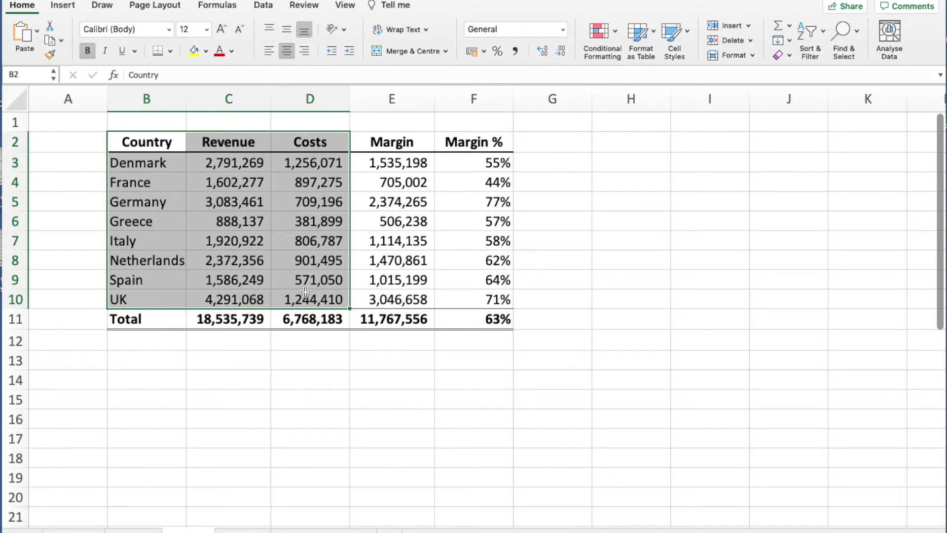
left_click(305, 294)
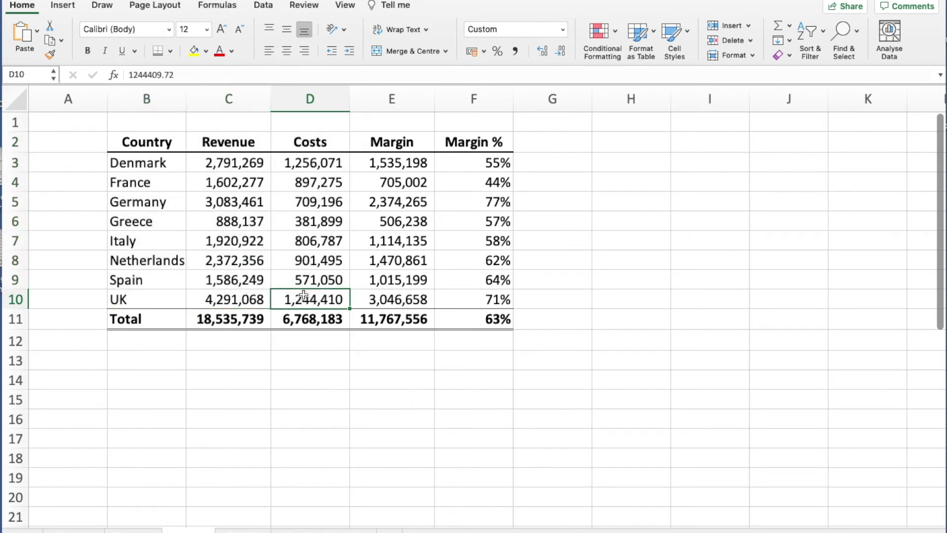
Insert a recommended Clustered Bar chart of the countries' revenue and costs from B2:D10, leaving out the Total row
left_click_drag(148, 142, 299, 304)
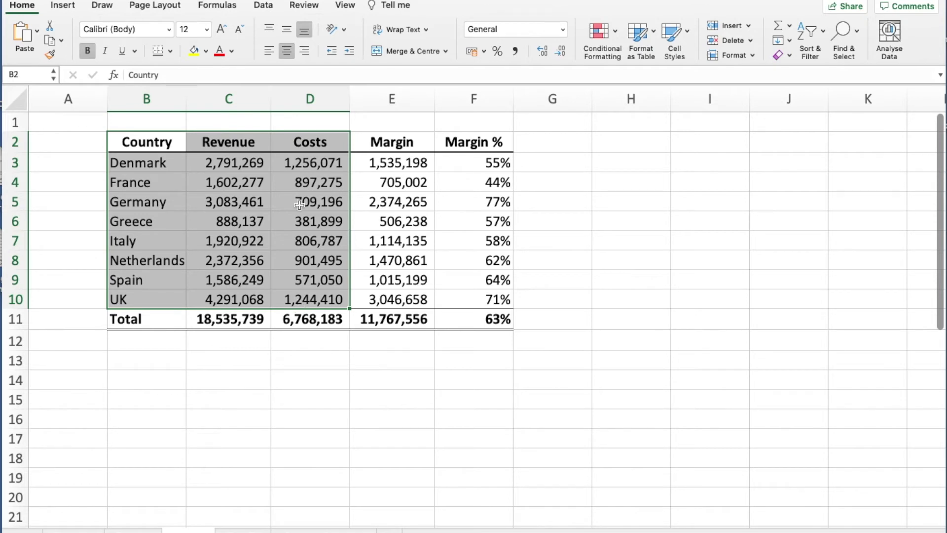
left_click(69, 6)
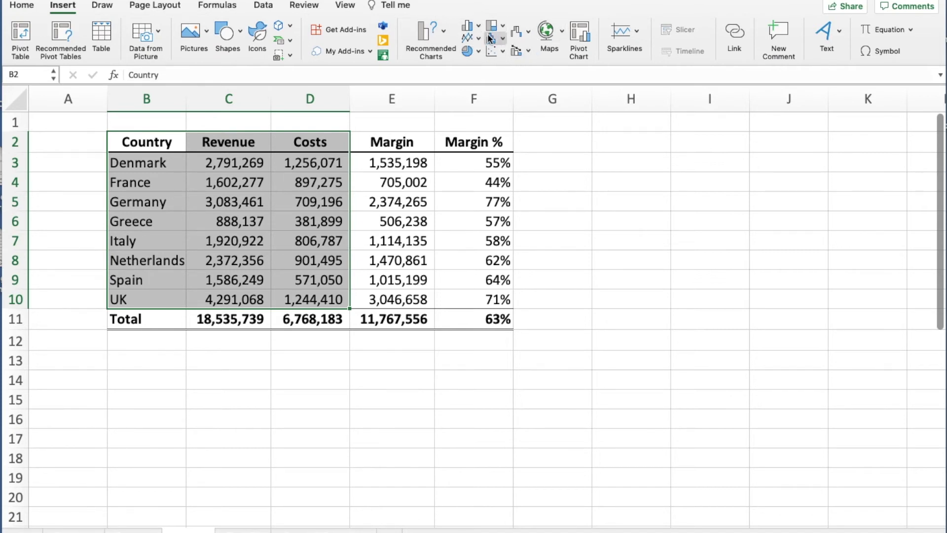
left_click(439, 38)
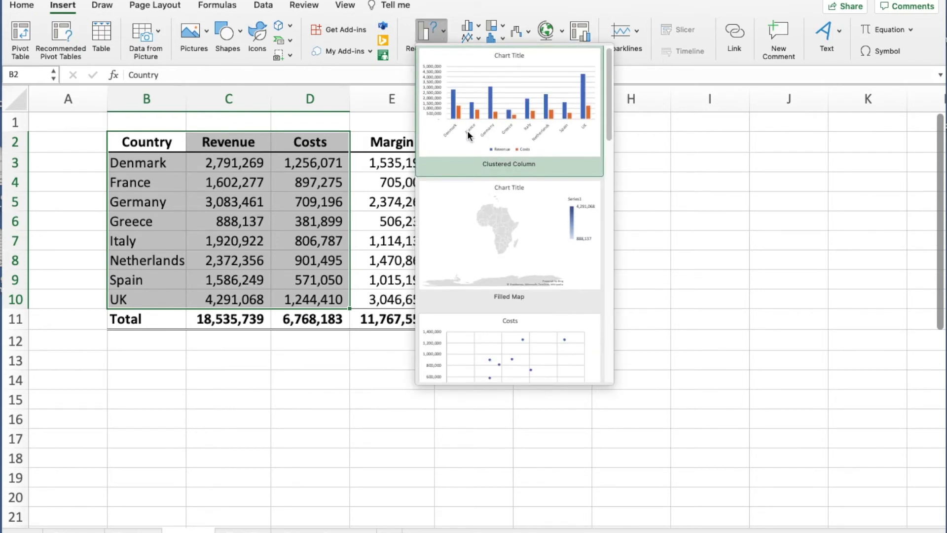
scroll(469, 135, "down", 1)
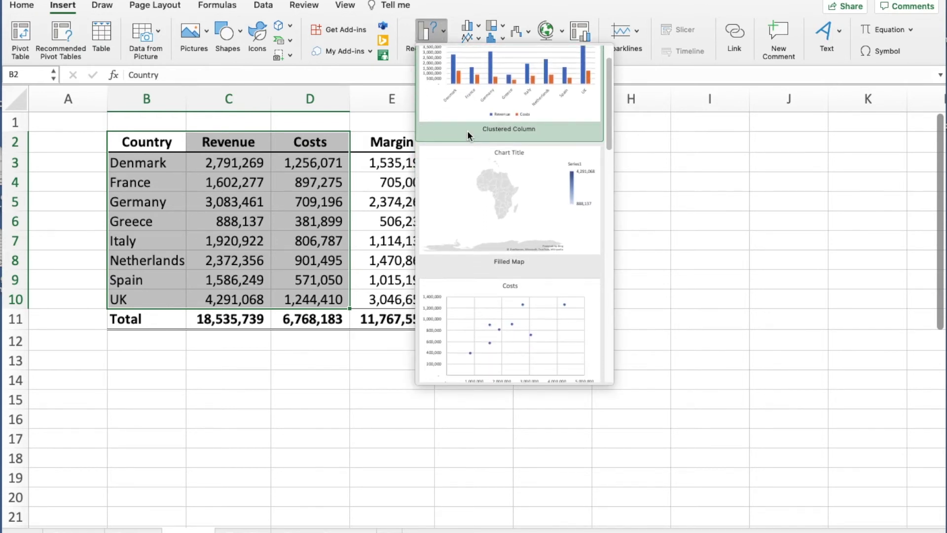
scroll(468, 134, "down", 5)
scroll(468, 134, "down", 7)
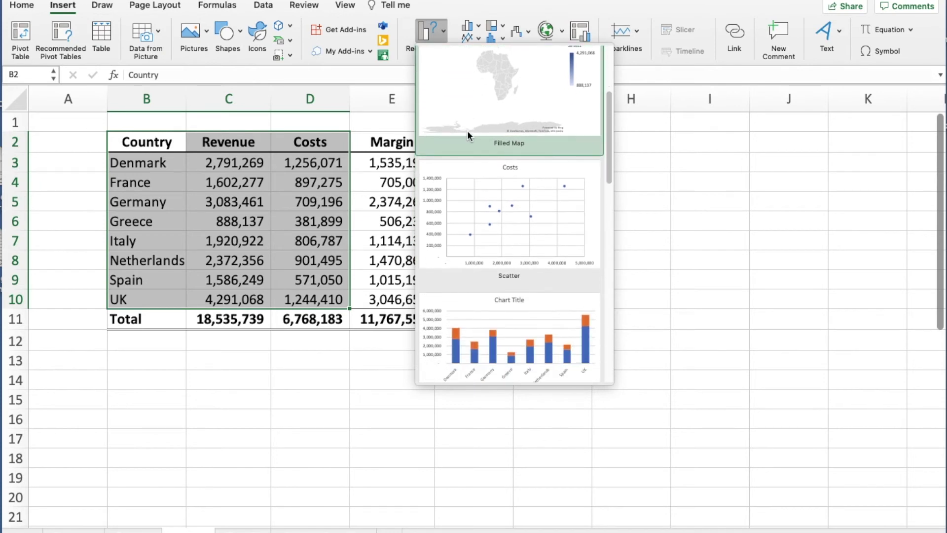
scroll(468, 134, "down", 8)
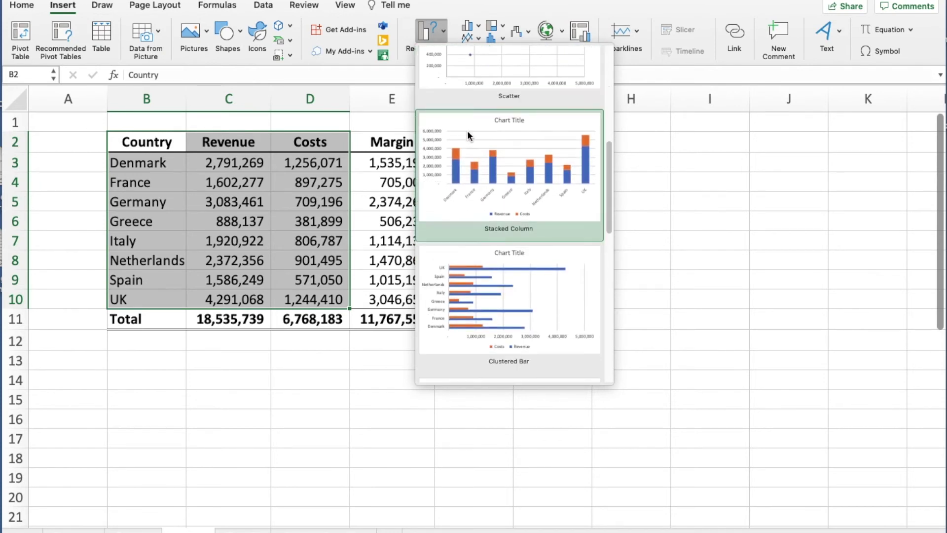
scroll(467, 135, "down", 6)
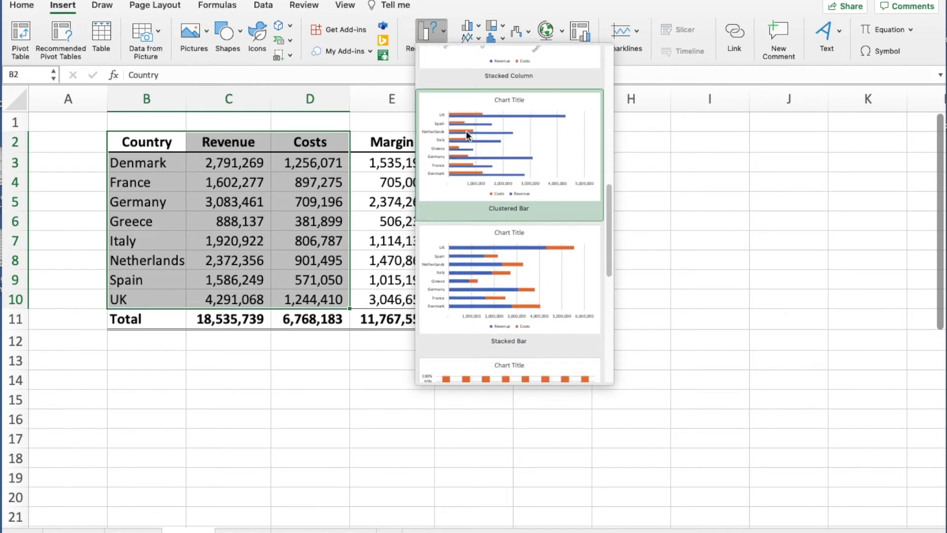
scroll(467, 134, "down", 4)
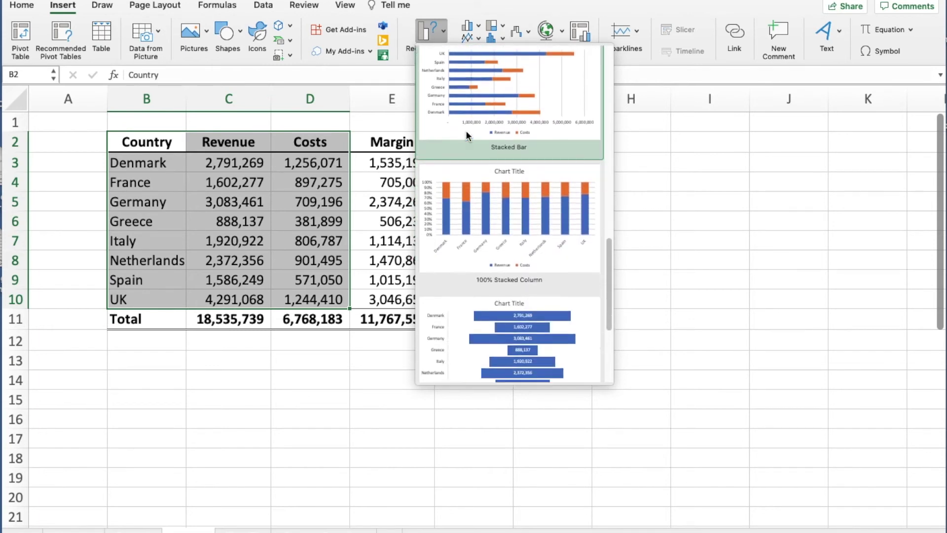
scroll(467, 134, "up", 3)
scroll(467, 134, "up", 5)
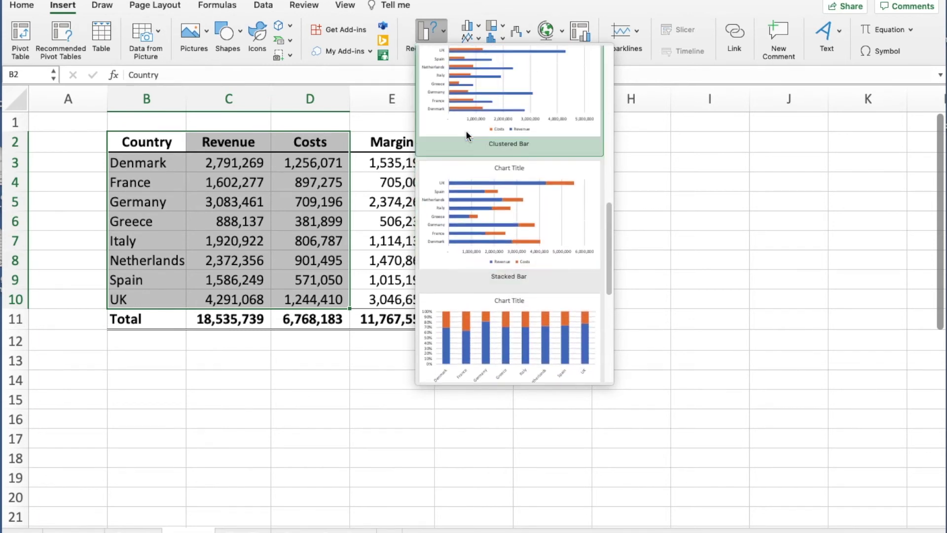
scroll(467, 134, "up", 1)
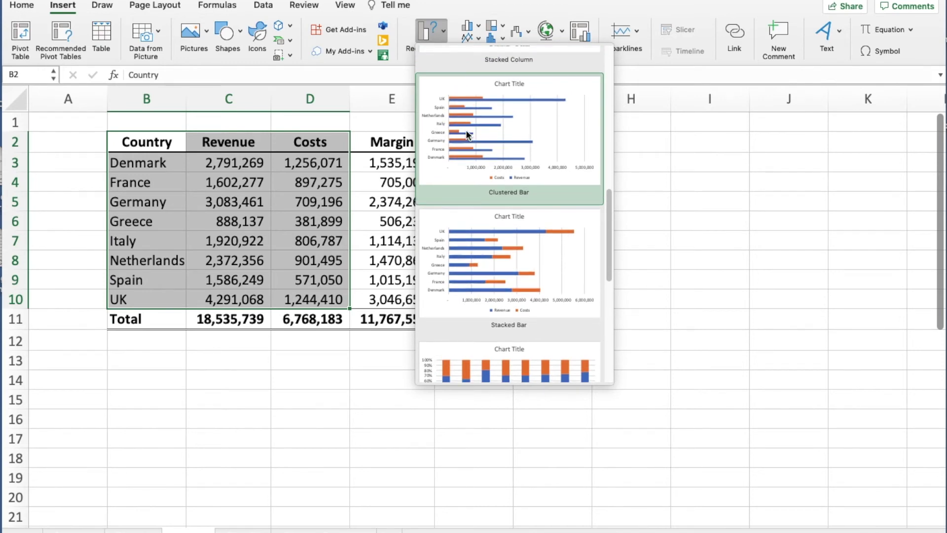
left_click(540, 128)
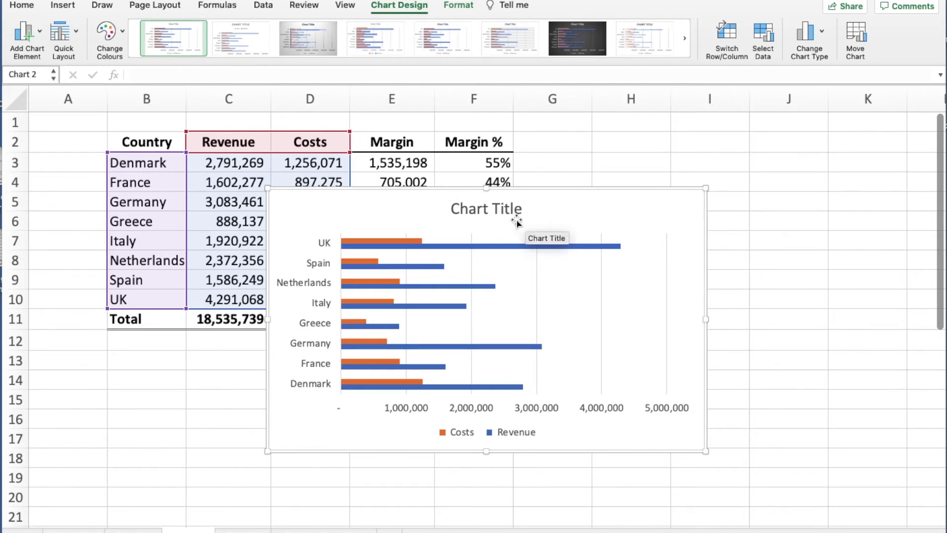
Change the bar chart's title to "Revenue and cost by country"
left_click(476, 207)
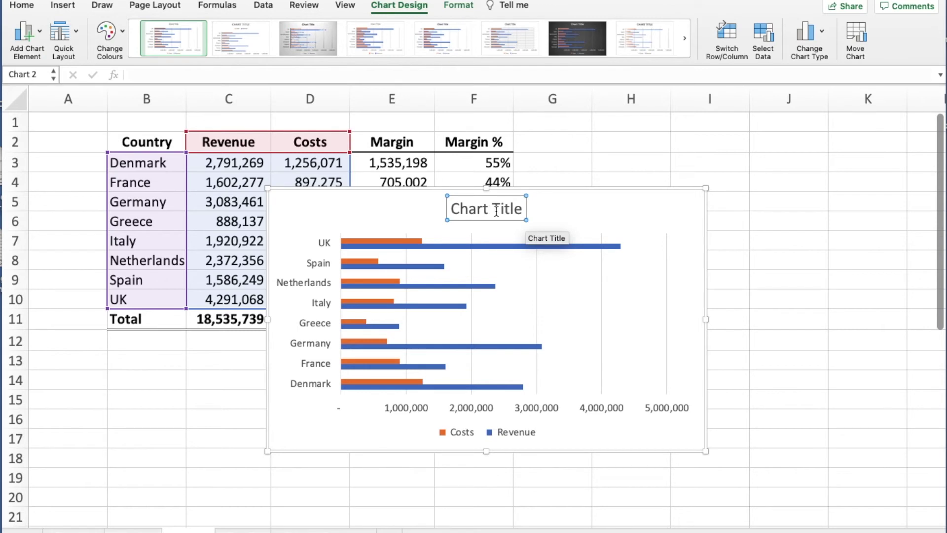
left_click_drag(452, 208, 515, 210)
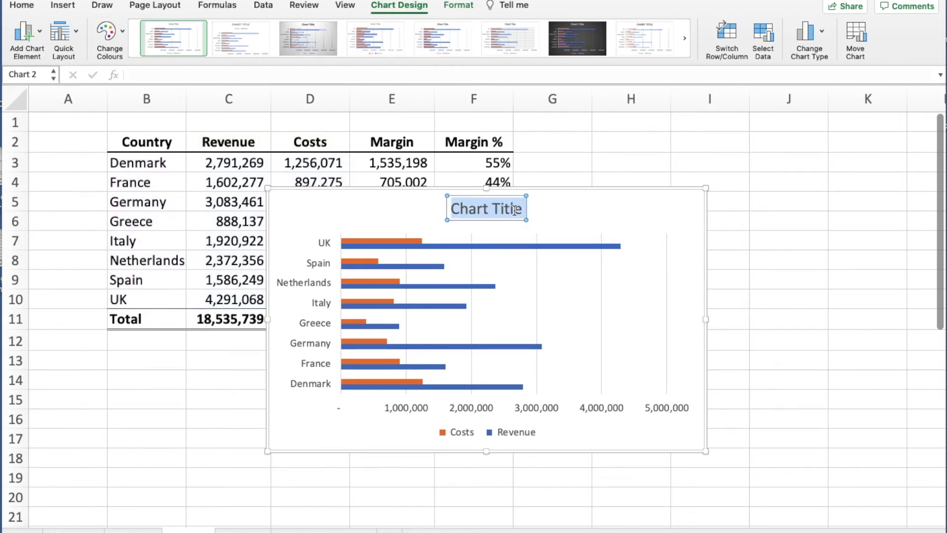
type("R")
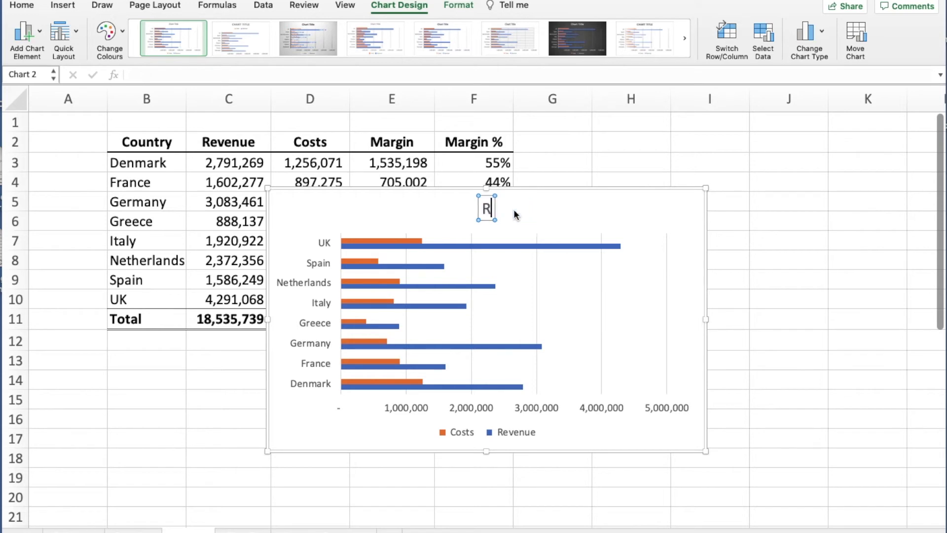
type("evenue and cost by")
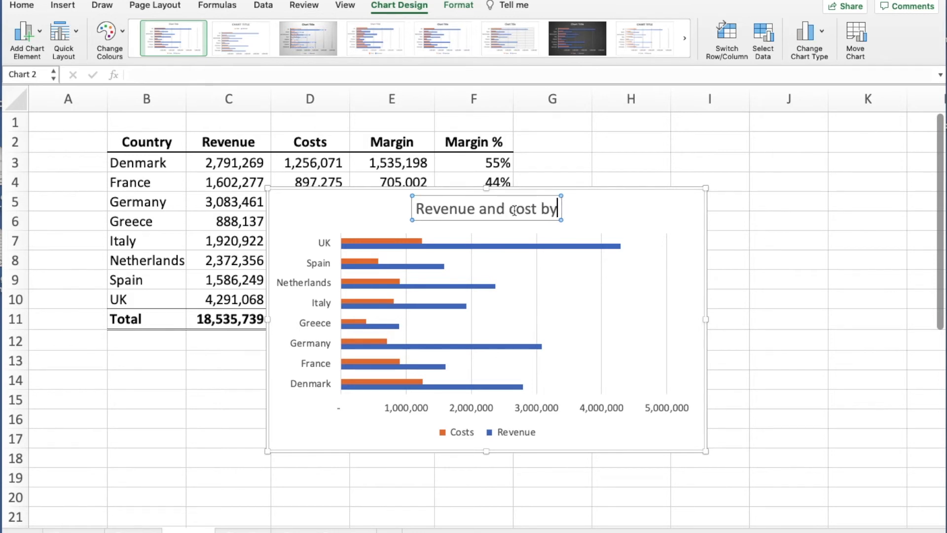
type(" country")
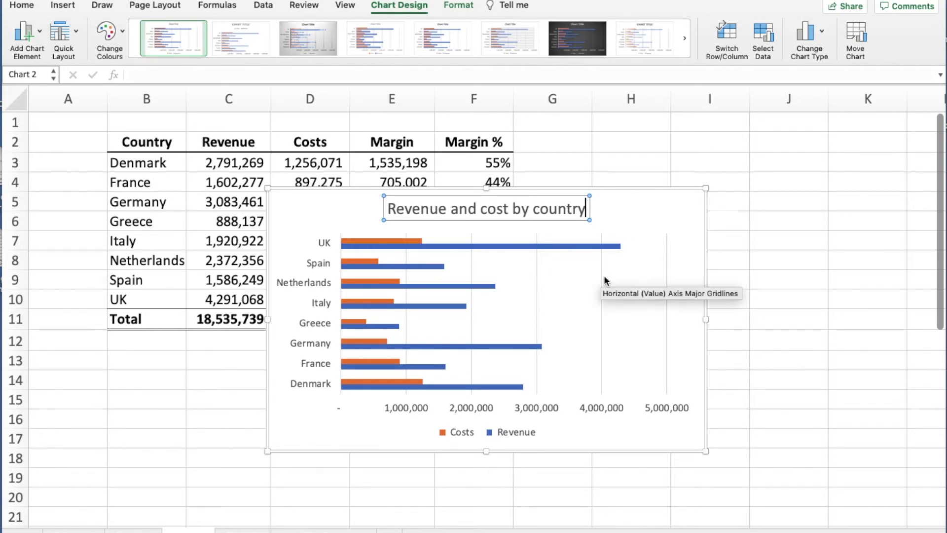
left_click(756, 302)
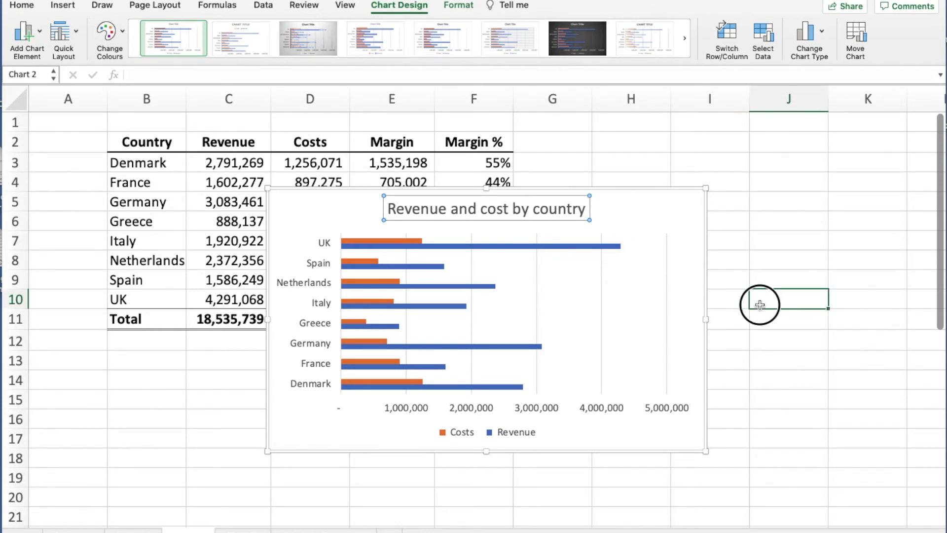
Apply the dark-background chart style to the bar chart and move the chart about two columns to the right
left_click(604, 302)
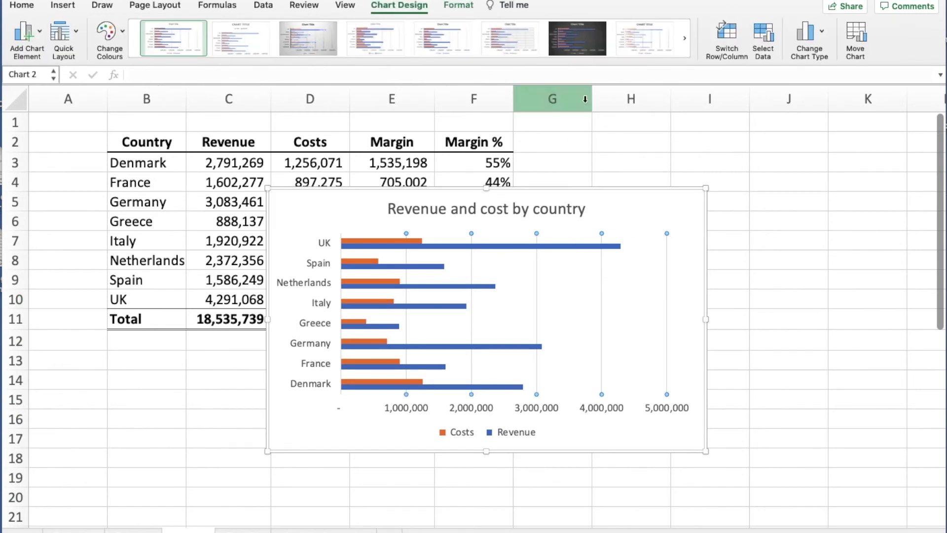
left_click(586, 45)
left_click_drag(638, 201, 805, 244)
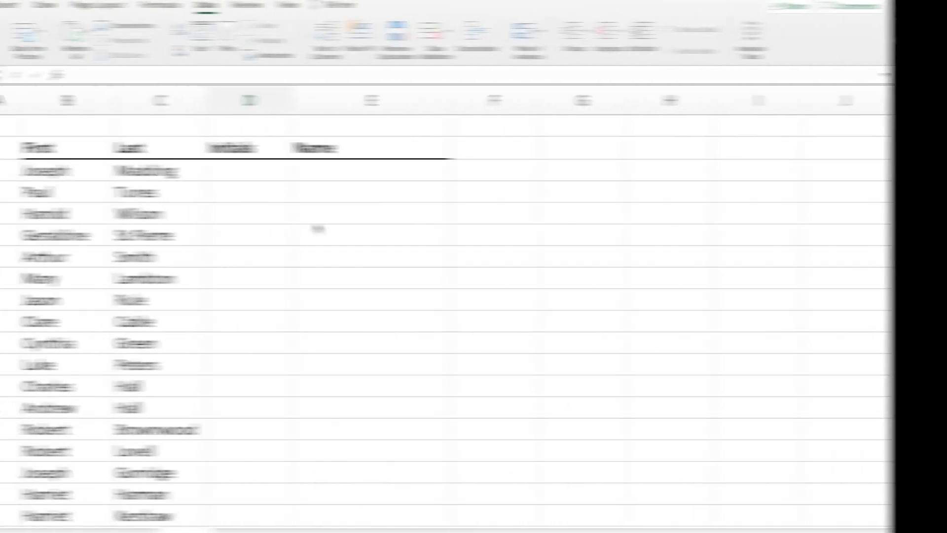
left_click(132, 99)
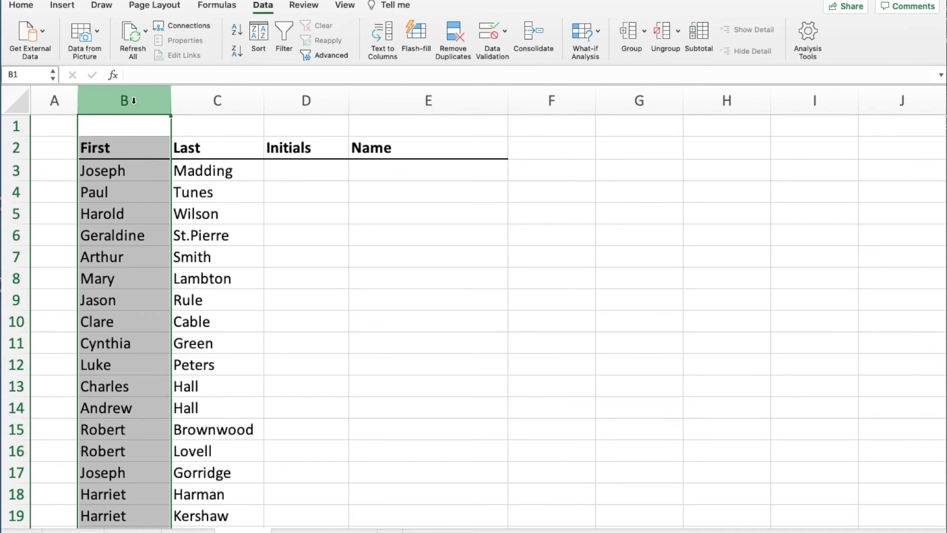
left_click(206, 102)
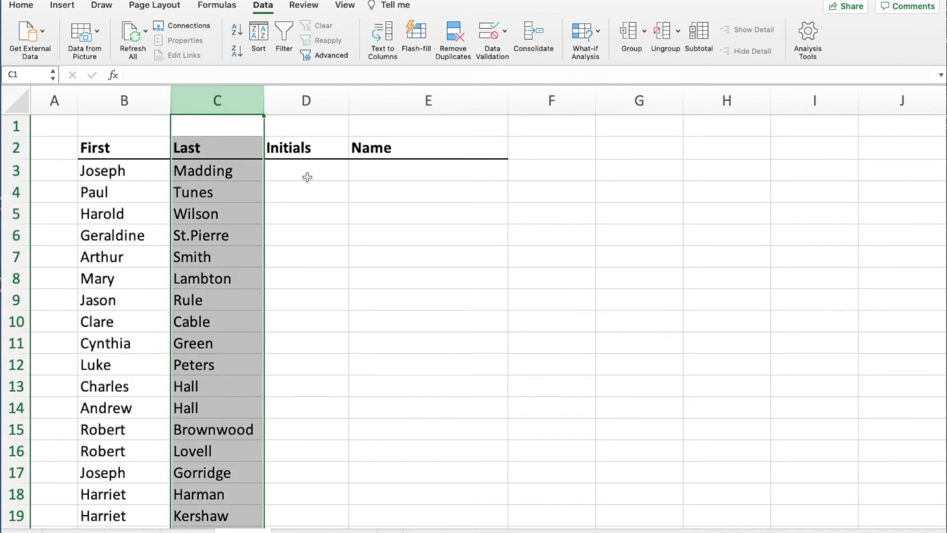
left_click(306, 100)
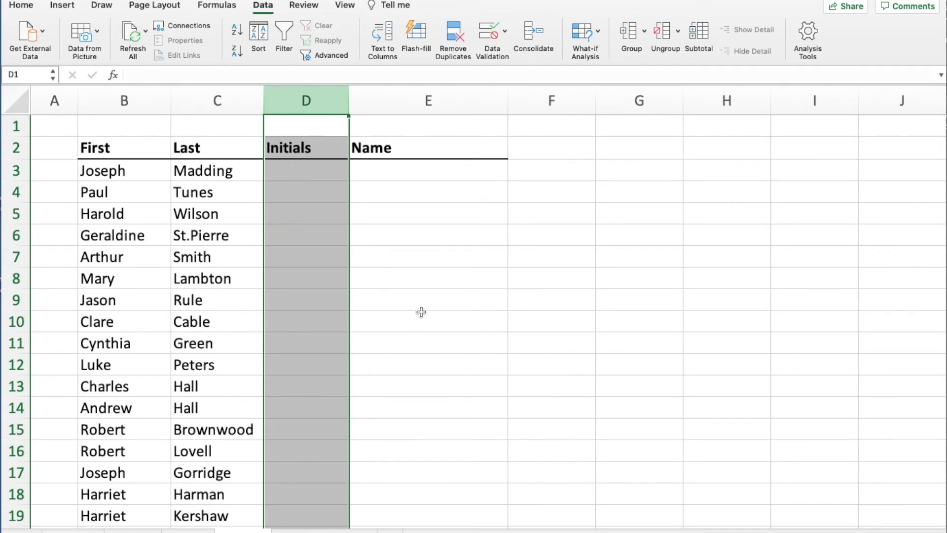
Enter the example initials JM, PT and HW in D3:D5 for the first three people in the list
left_click(302, 171)
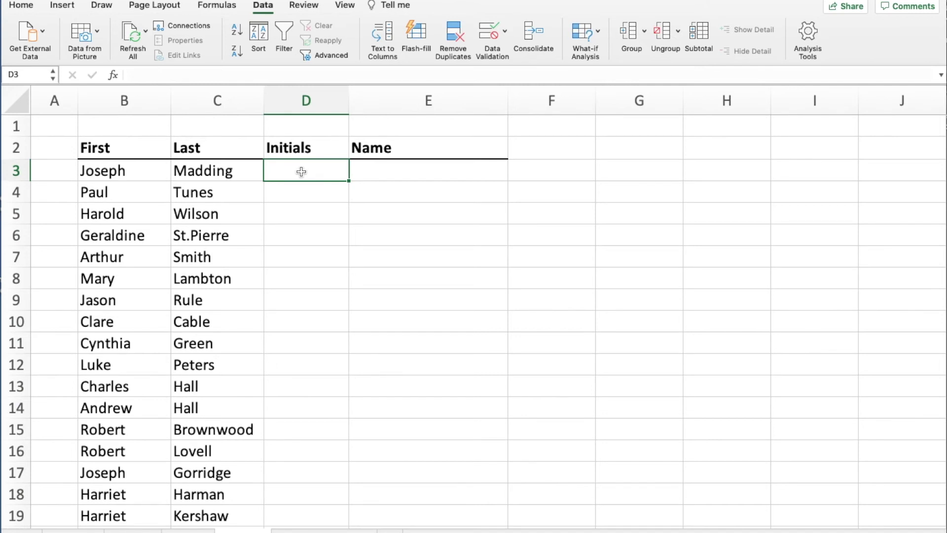
type("JM")
key("Return")
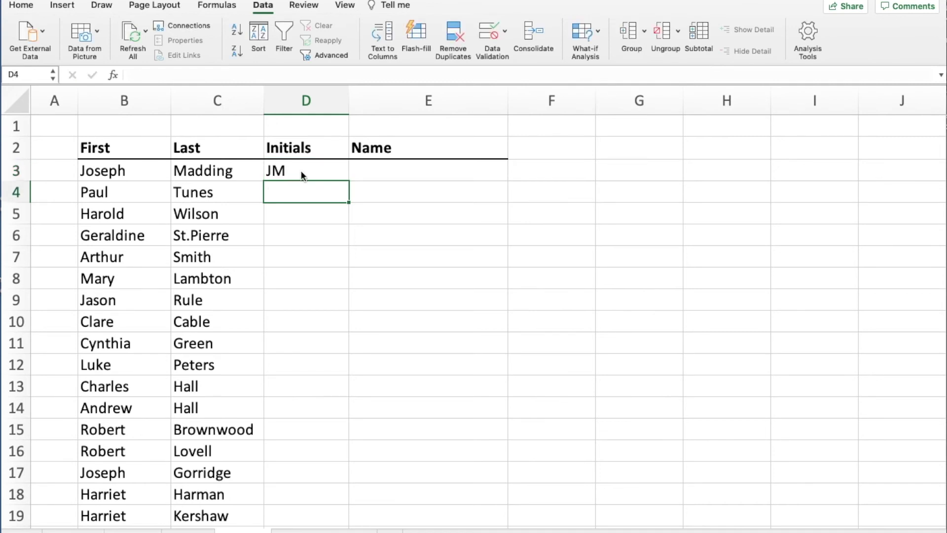
type("PT")
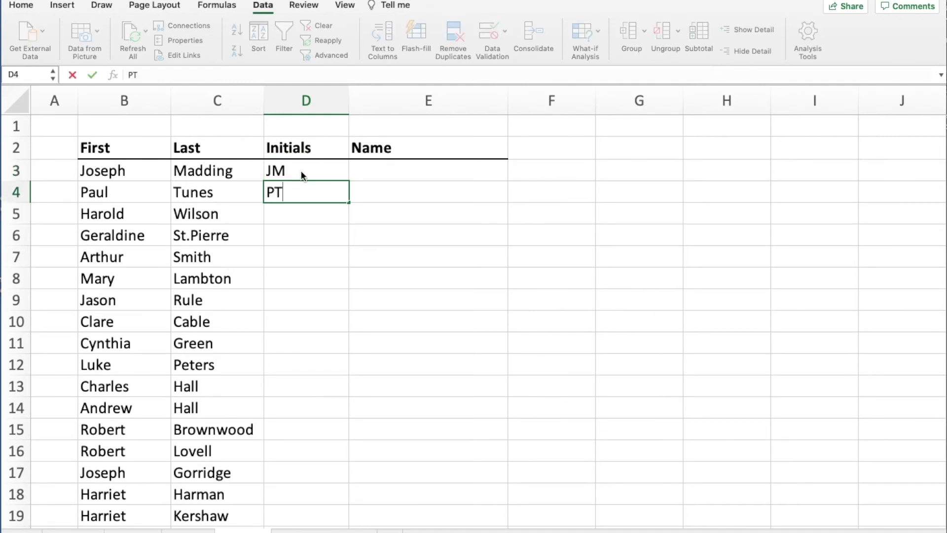
key("Return")
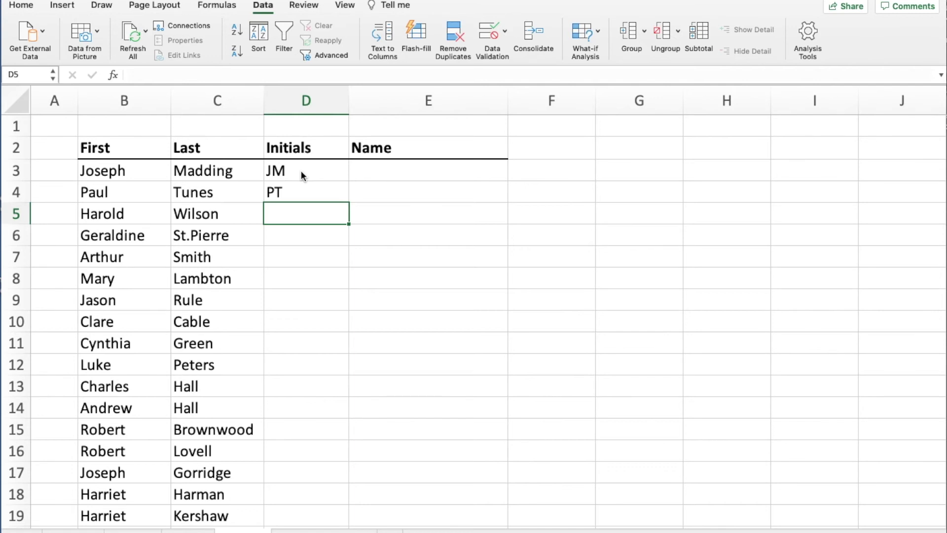
type("HW")
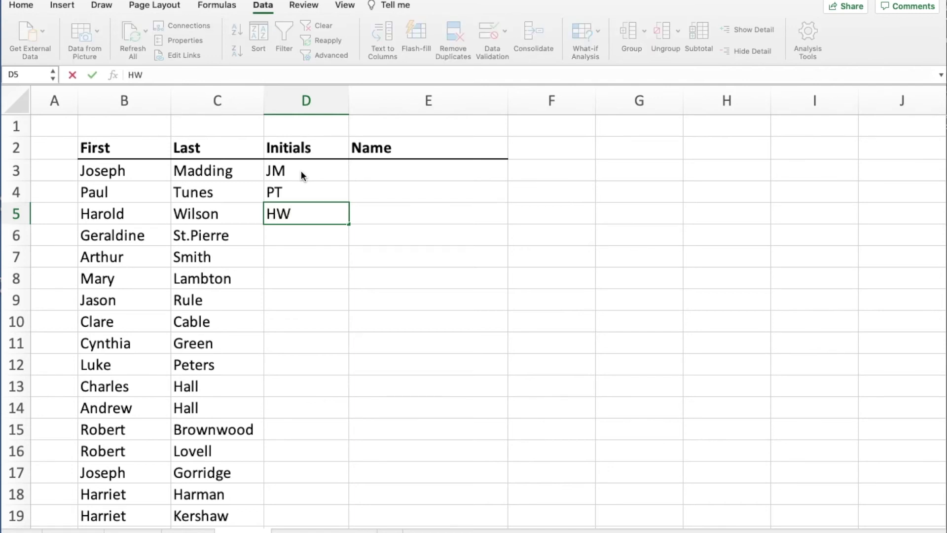
key("Return")
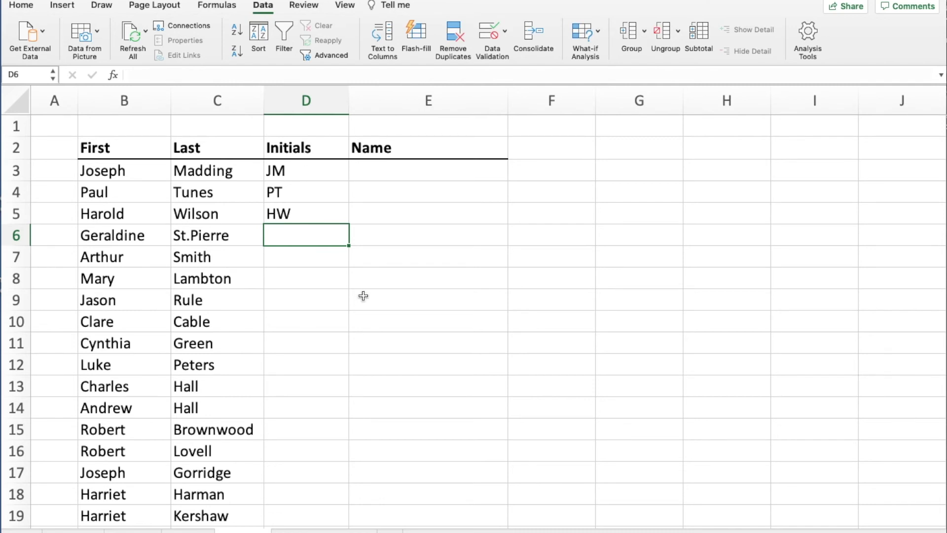
Flash-fill the rest of the Initials column from the examples in D3:D5 and review the filled rows
scroll(362, 292, "down", 5)
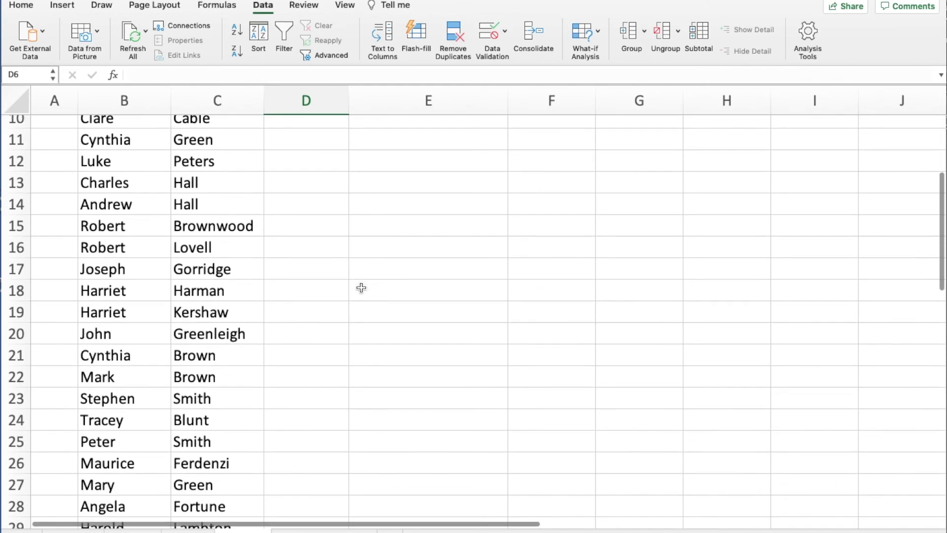
scroll(361, 291, "up", 7)
scroll(362, 291, "up", 3)
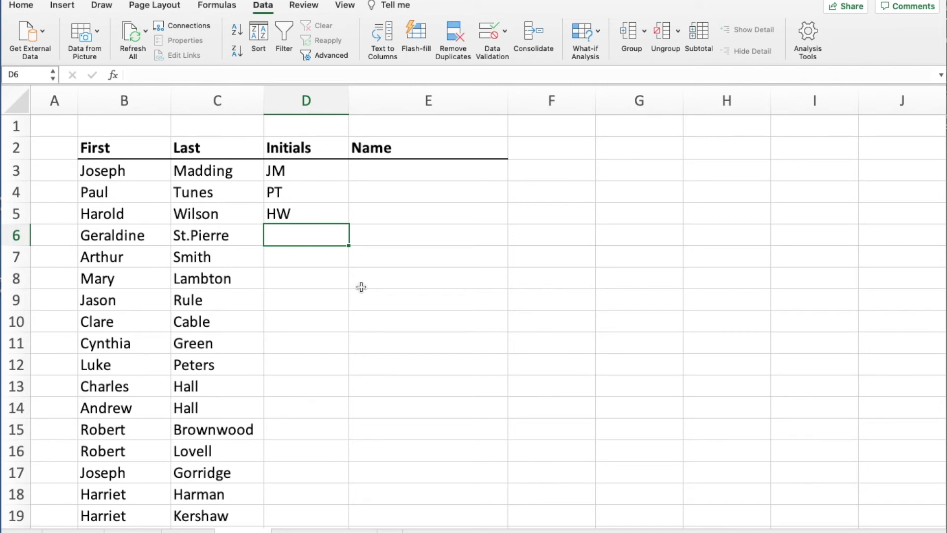
left_click(25, 8)
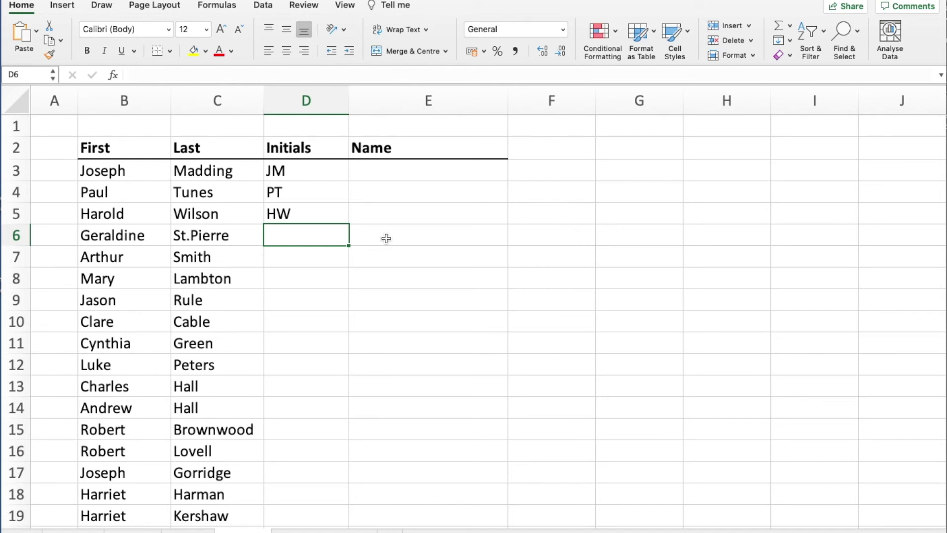
left_click(298, 173)
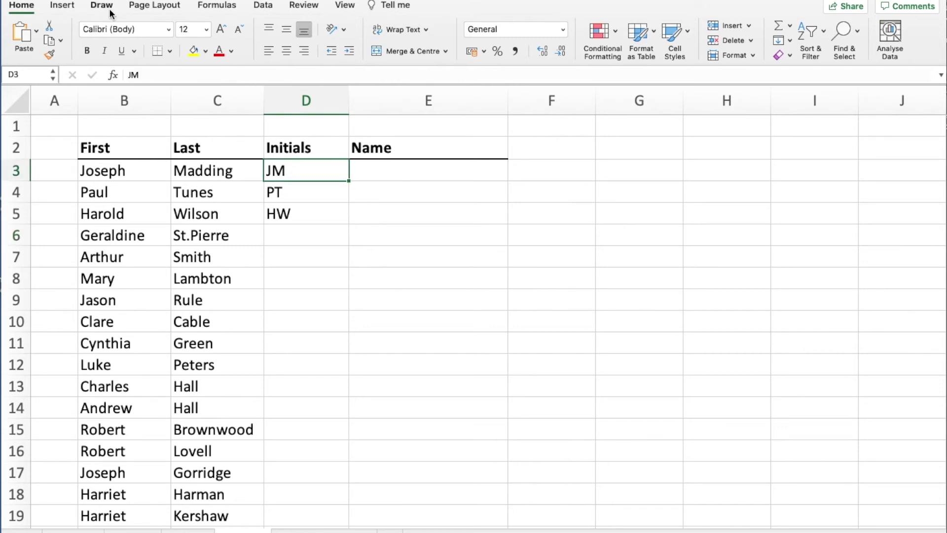
left_click(264, 6)
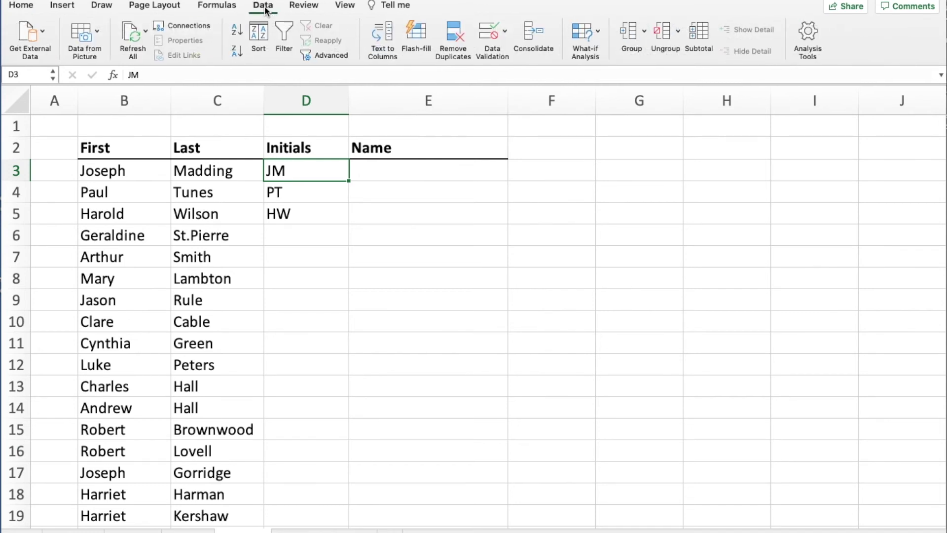
left_click(417, 34)
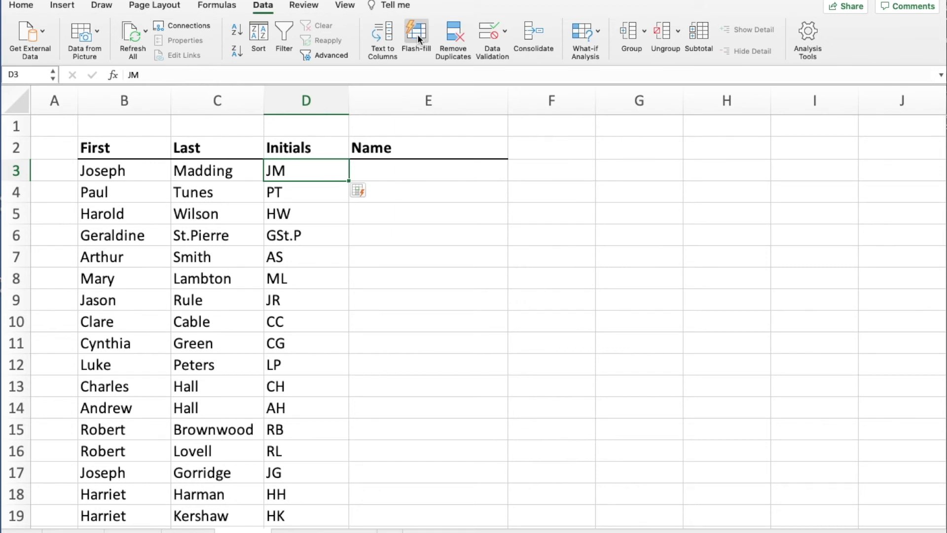
scroll(381, 294, "down", 5)
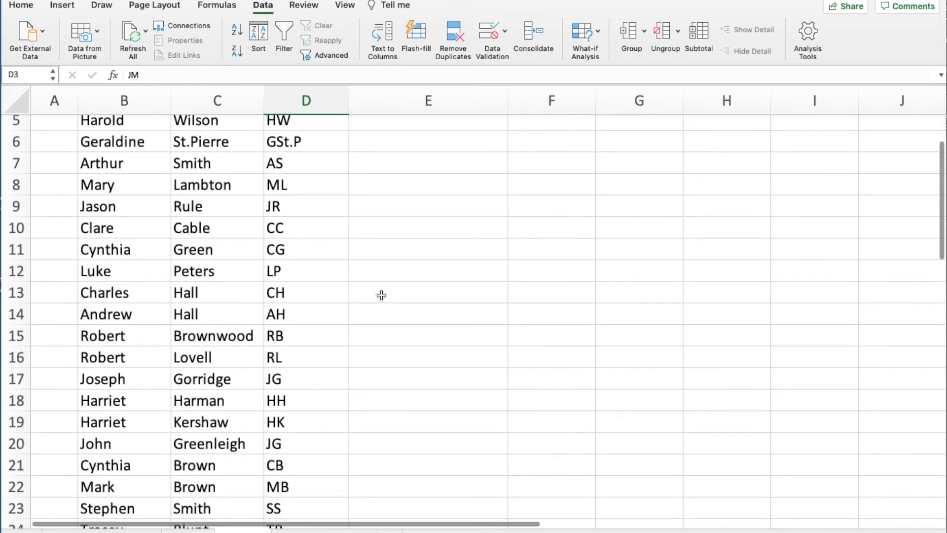
Enter the first person's name in E3 as last name, comma, first name, and flash-fill the rest of the Name column from it
scroll(382, 295, "down", 2)
scroll(381, 295, "up", 5)
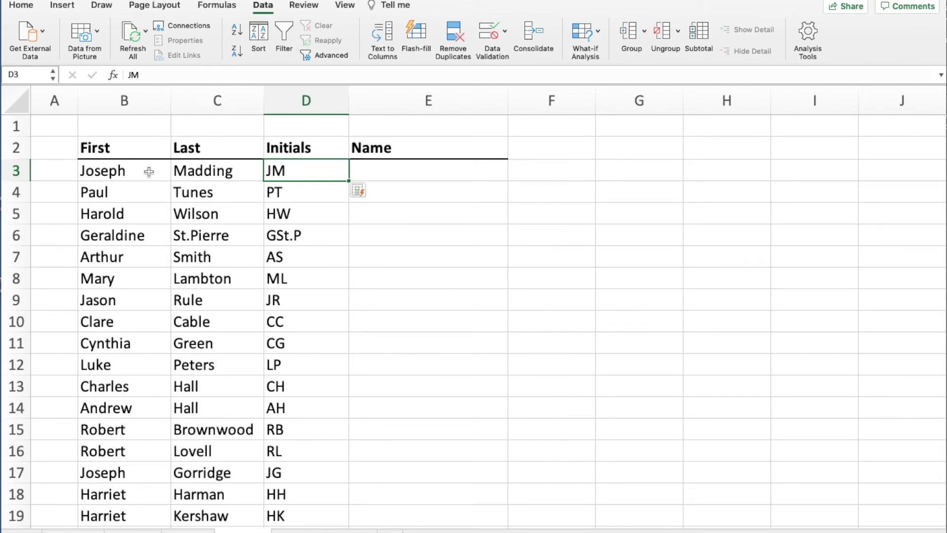
left_click(209, 171)
left_click(144, 172)
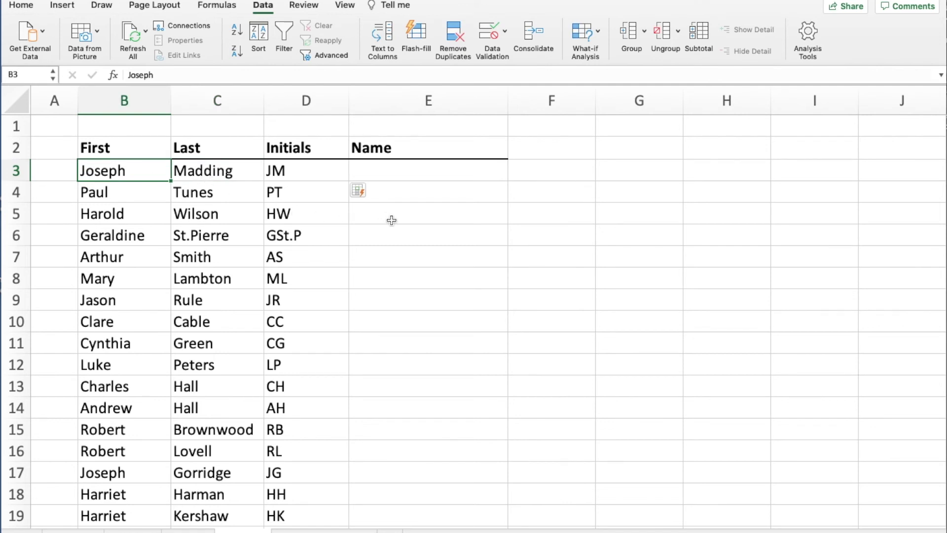
left_click(407, 173)
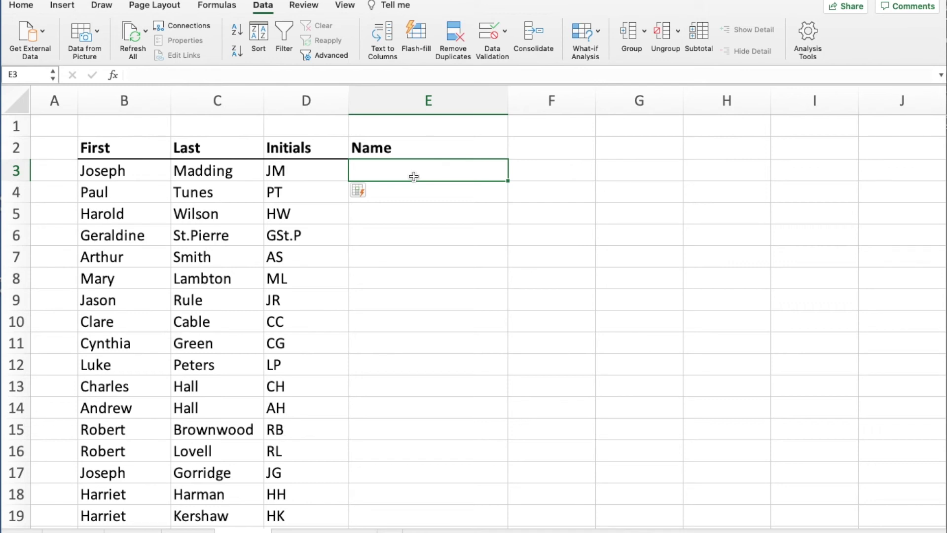
type("M")
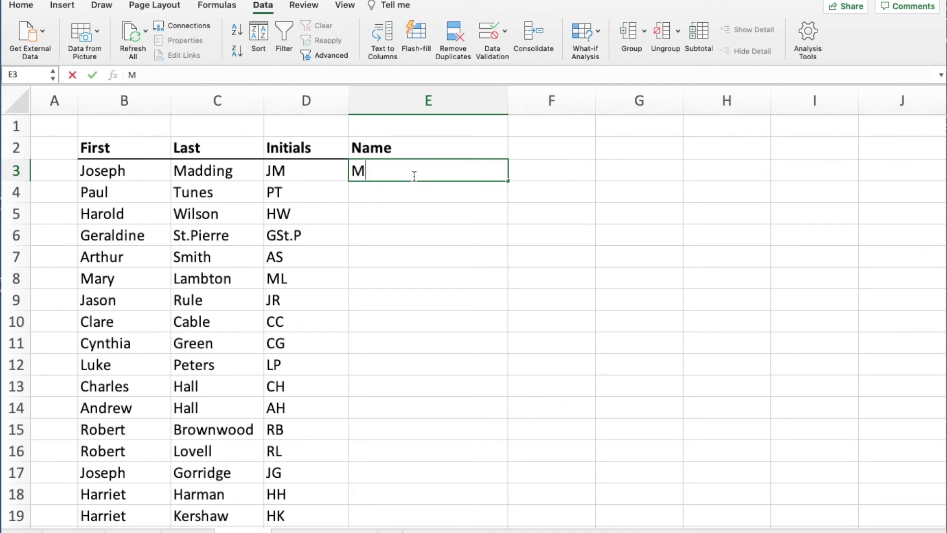
type("addin")
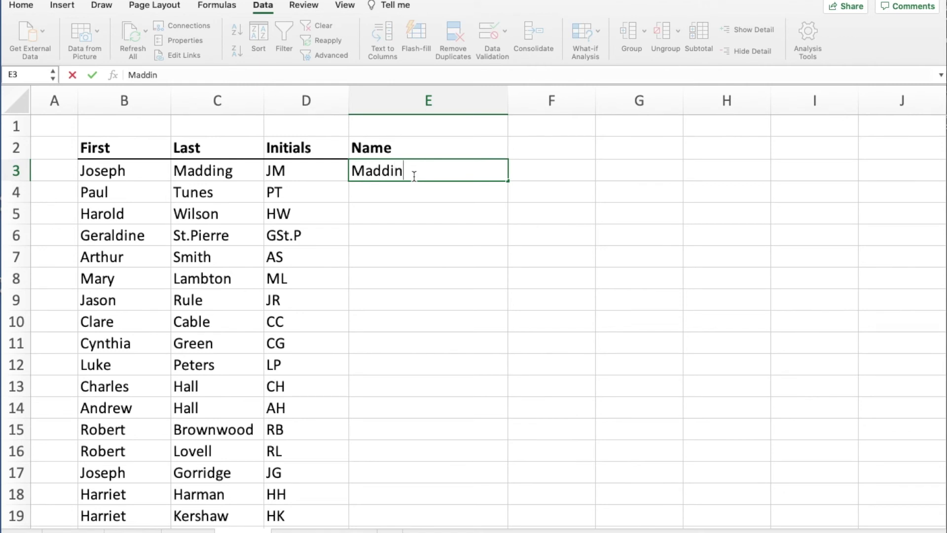
type("g, Jose")
type("h")
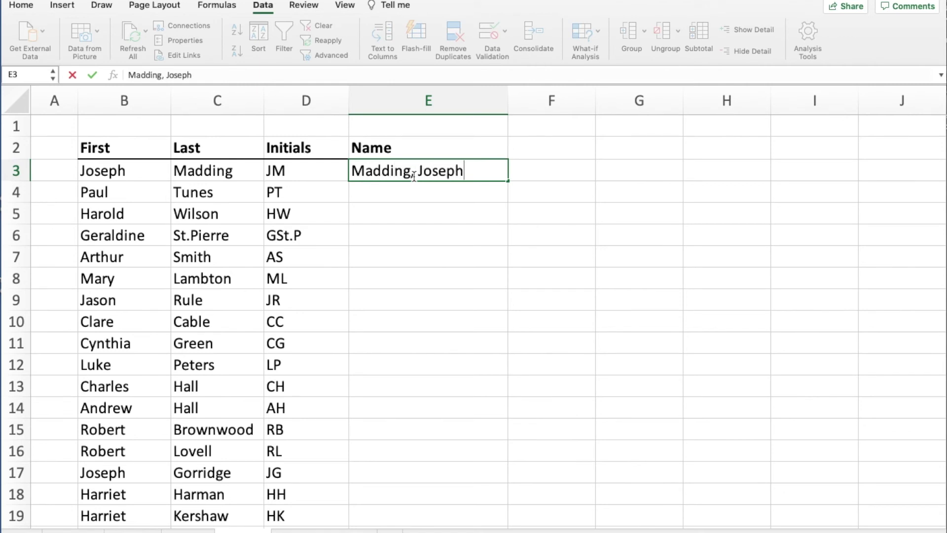
left_click(425, 193)
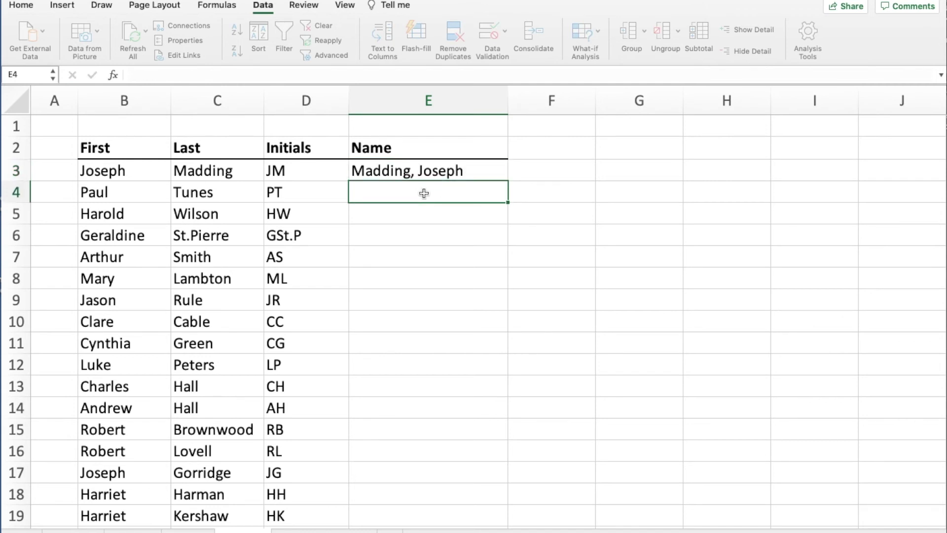
left_click(405, 171)
left_click(415, 40)
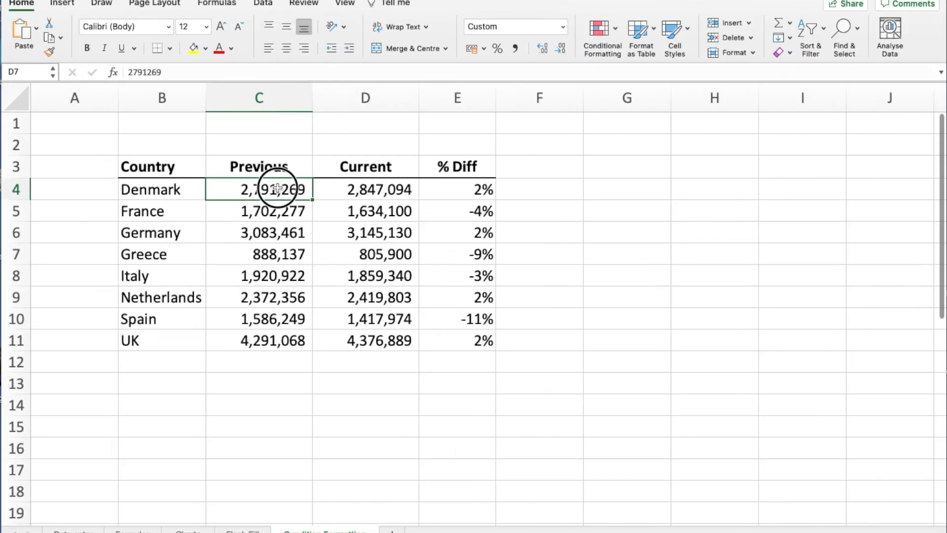
Examine the Previous and Current figures by country and the formula and negative values in the % Diff column
mouse_move(277, 188)
left_mouse_down()
mouse_move(338, 201)
mouse_move(344, 336)
left_mouse_up()
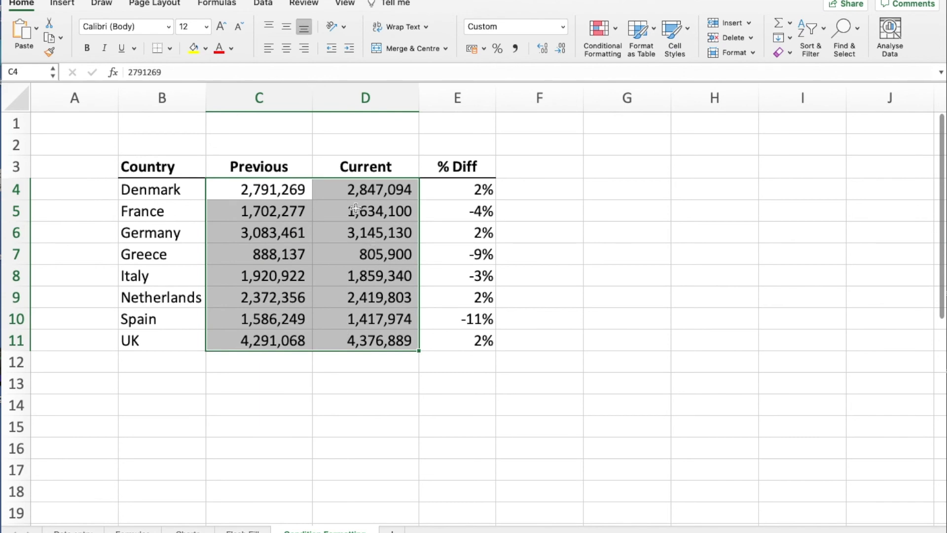
double_click(462, 189)
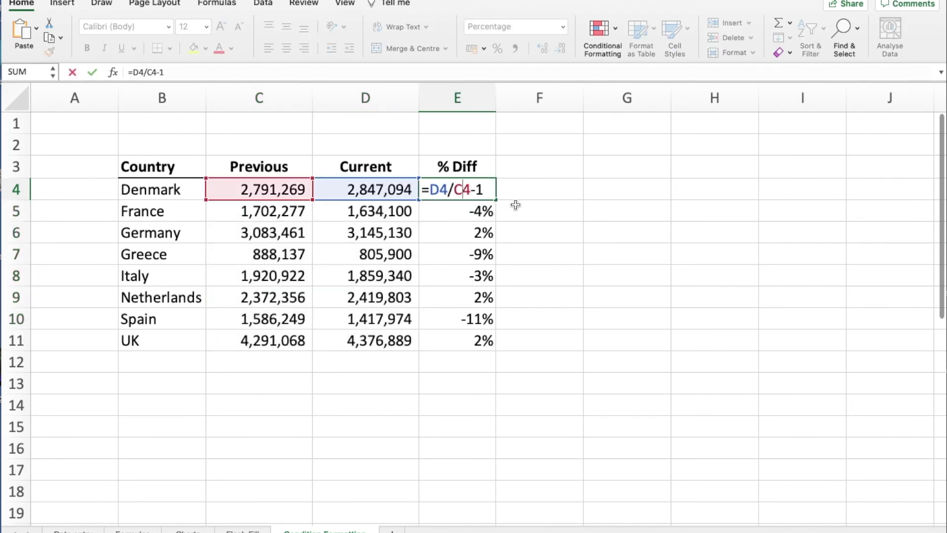
left_click(545, 209)
left_click_drag(473, 191, 462, 334)
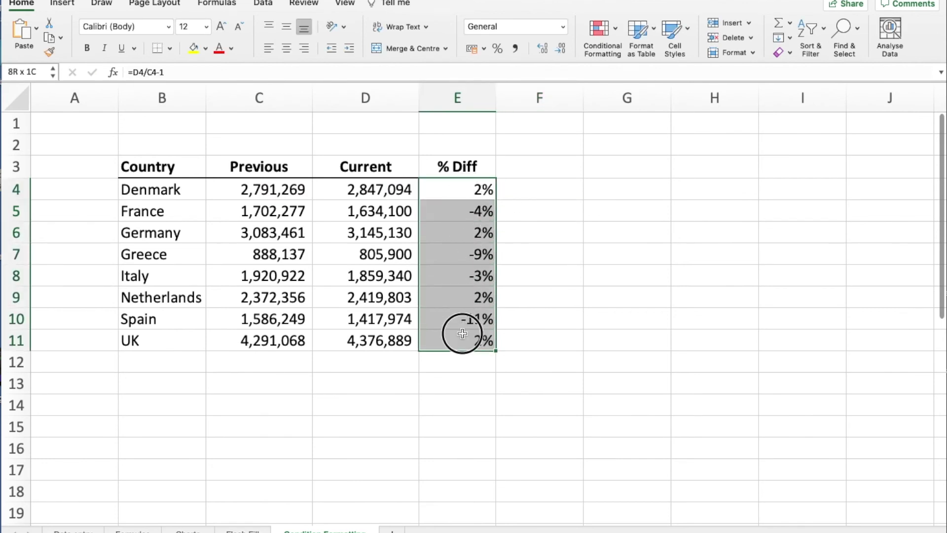
left_click(461, 192)
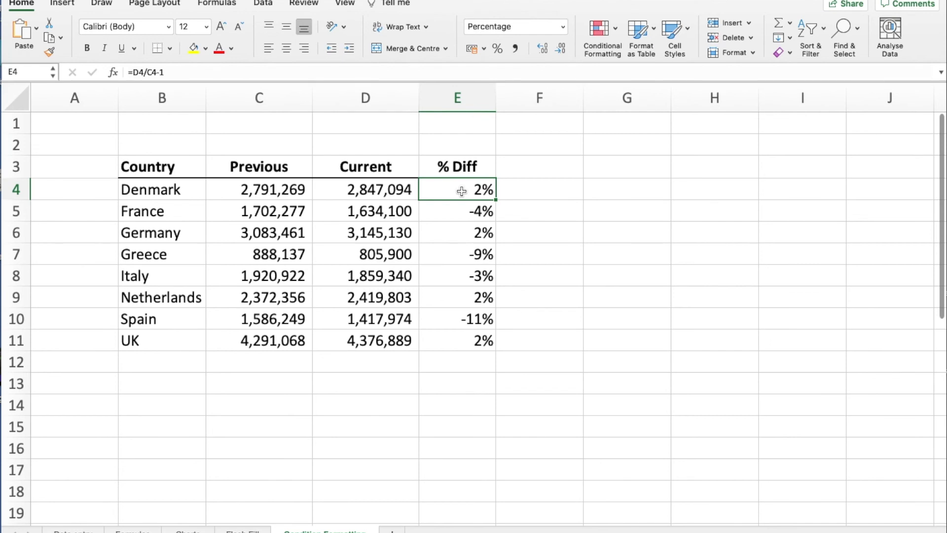
left_click(457, 247)
left_click(456, 271)
left_click_drag(454, 262, 456, 269)
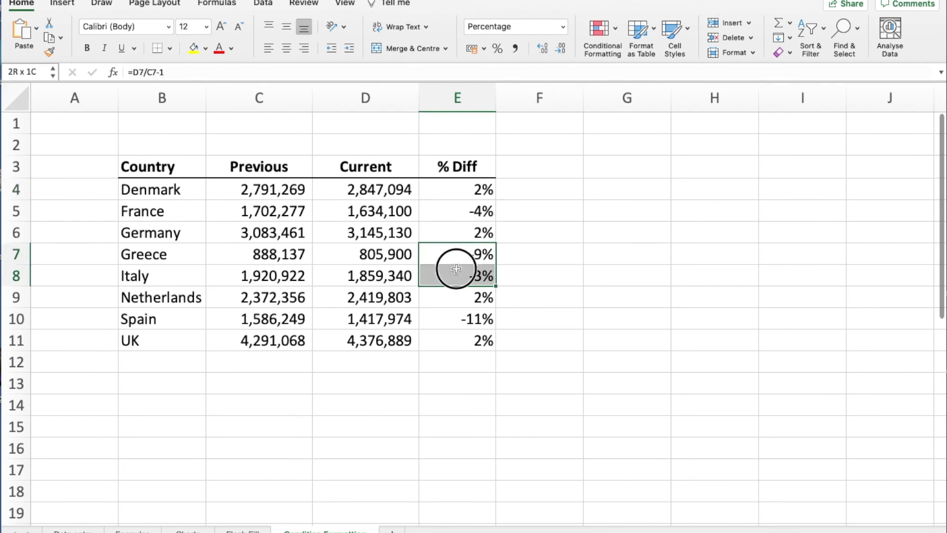
left_click(454, 318)
left_click(461, 212)
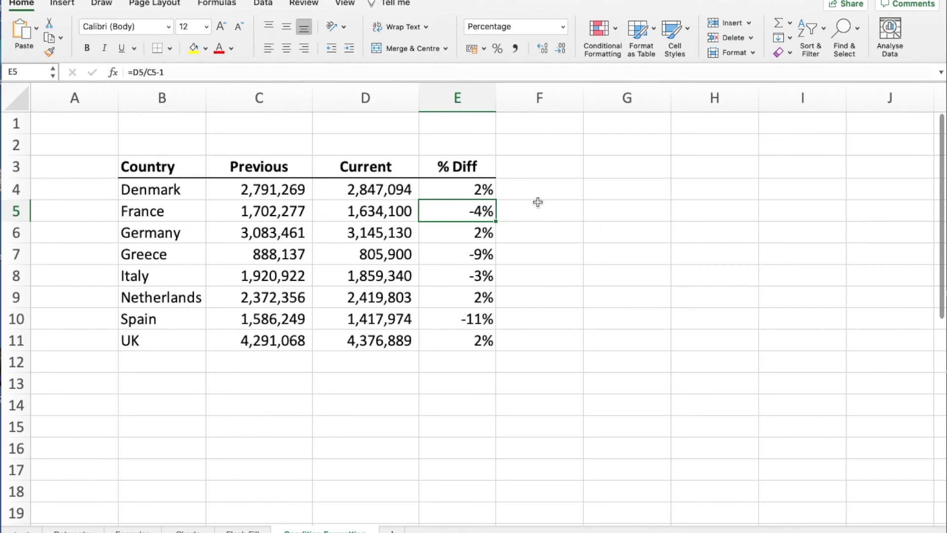
left_click_drag(470, 183, 468, 340)
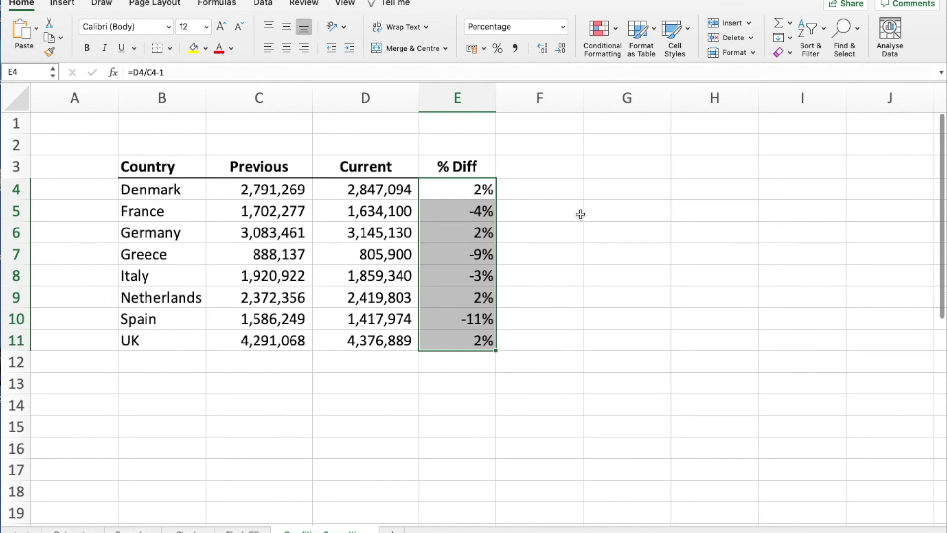
left_click(604, 196)
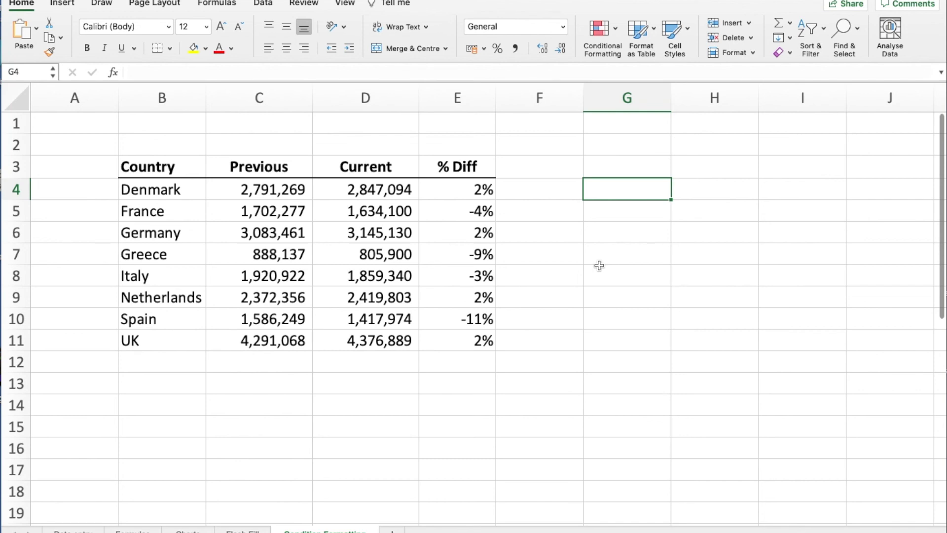
Add a conditional formatting rule to E4:E11 that gives cell values less than 0 a light red fill with dark red text
left_click_drag(466, 191, 468, 338)
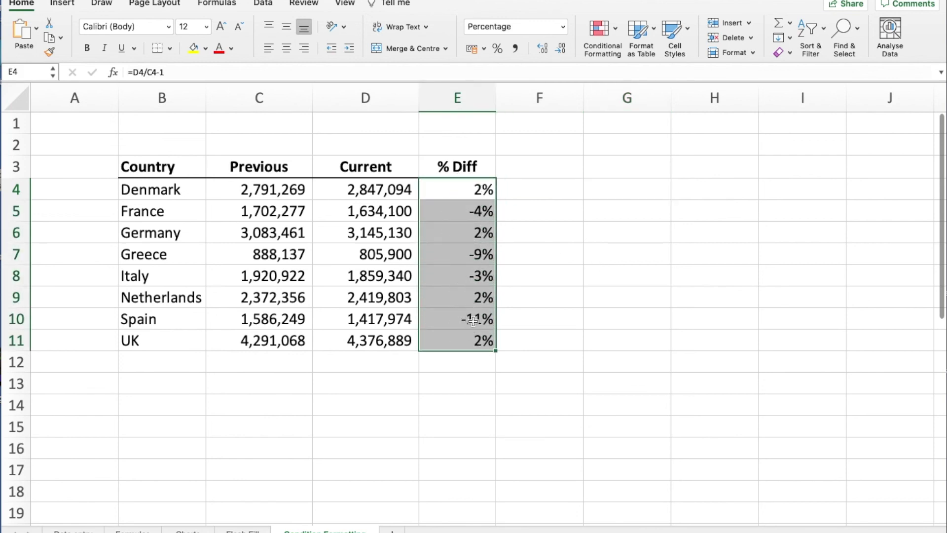
left_click(599, 29)
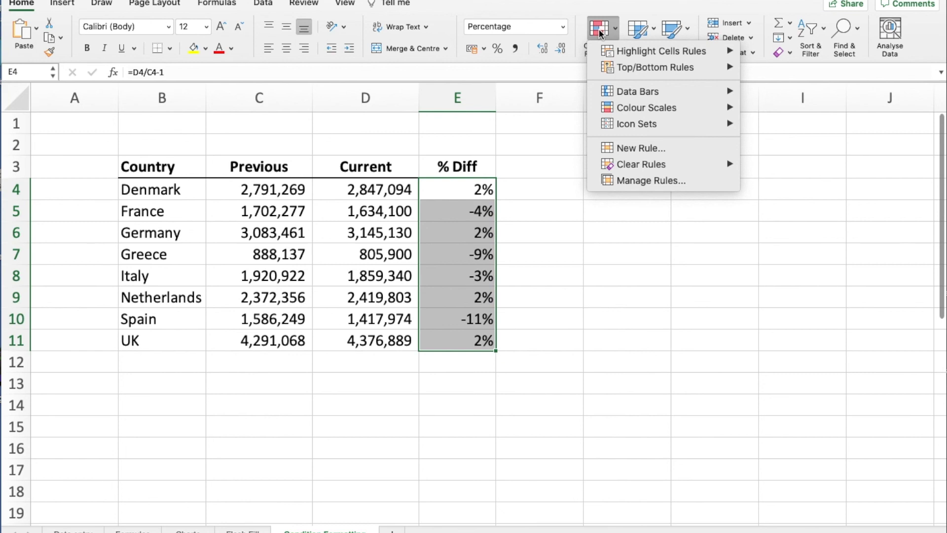
mouse_move(614, 48)
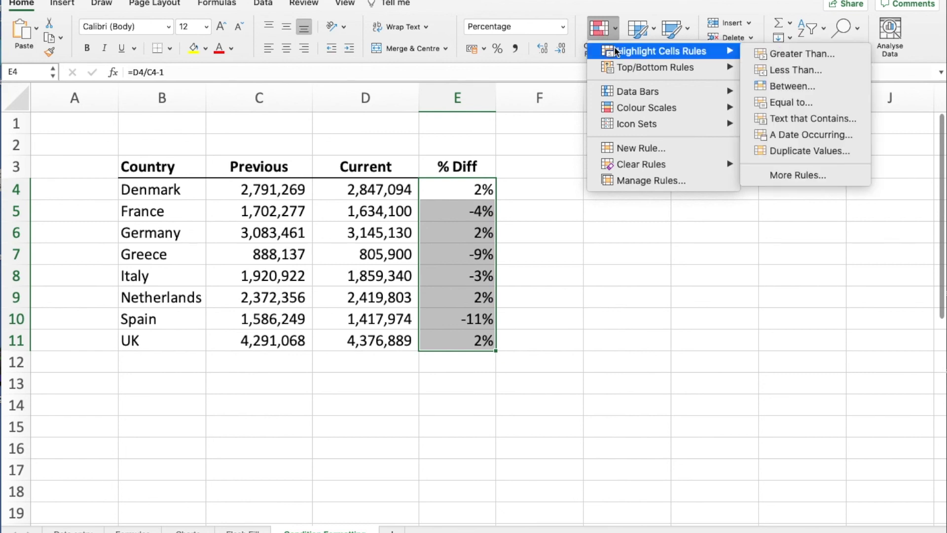
left_click(798, 70)
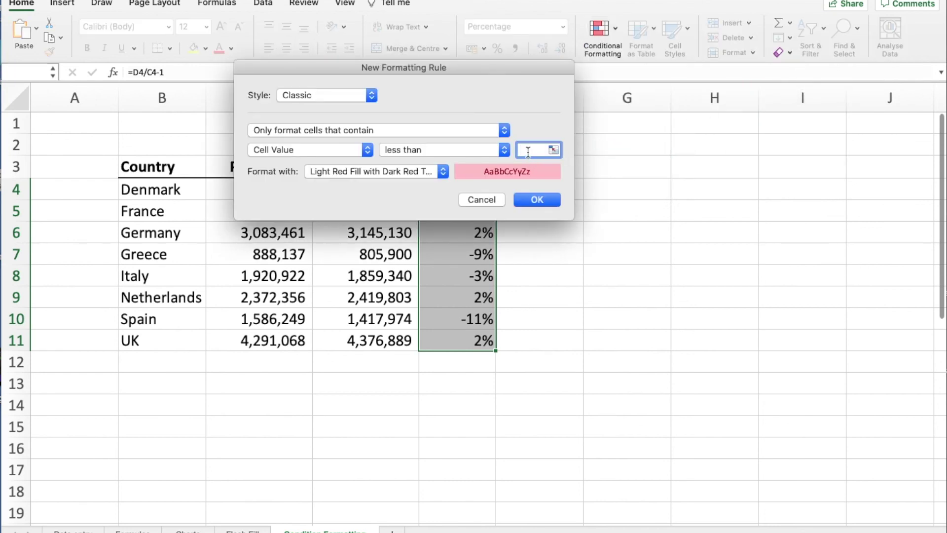
type("0")
left_click(526, 201)
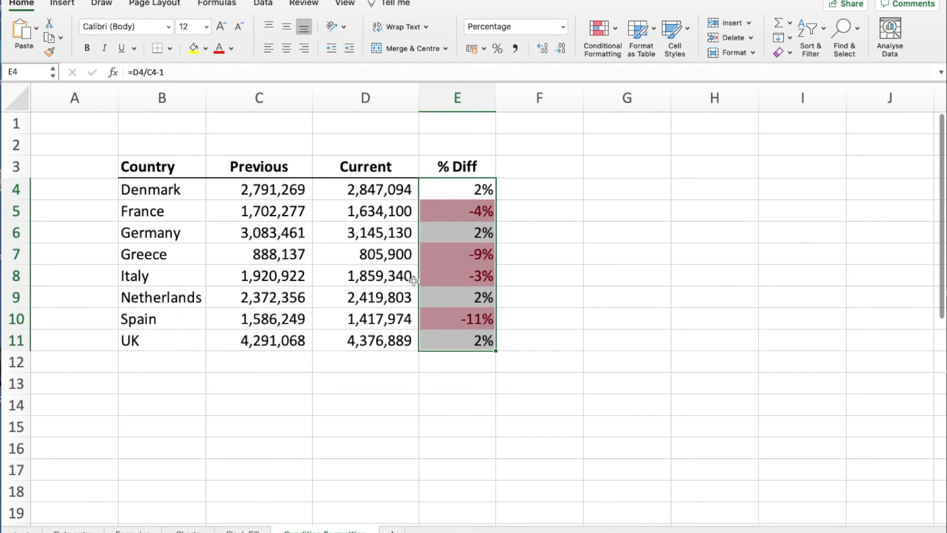
Set Greece's Current value in D7 to 1000000 and check its % Diff cell
left_click(364, 255)
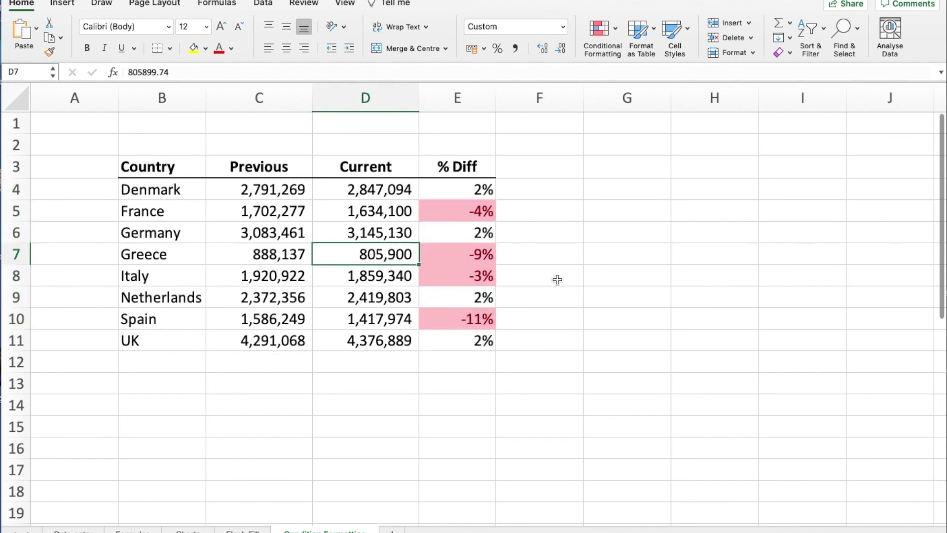
type("1000000")
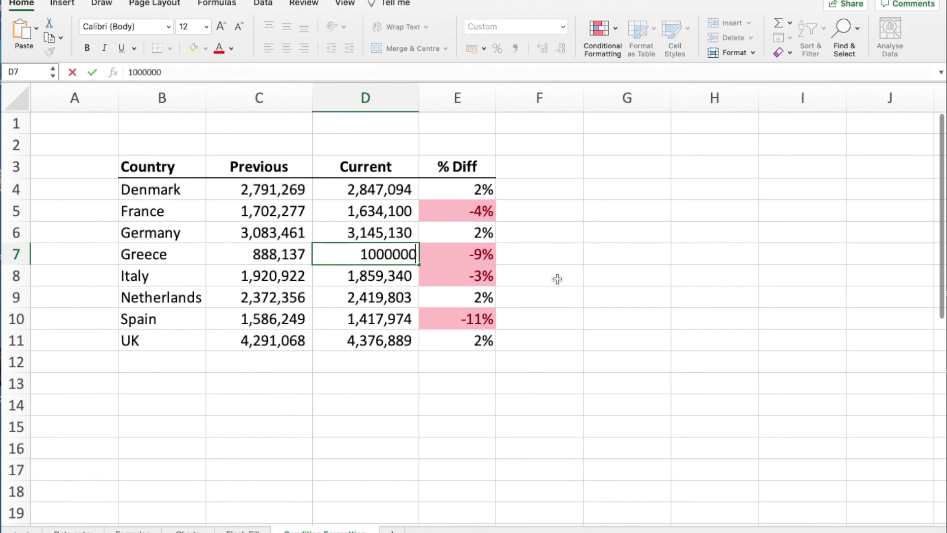
key("Return")
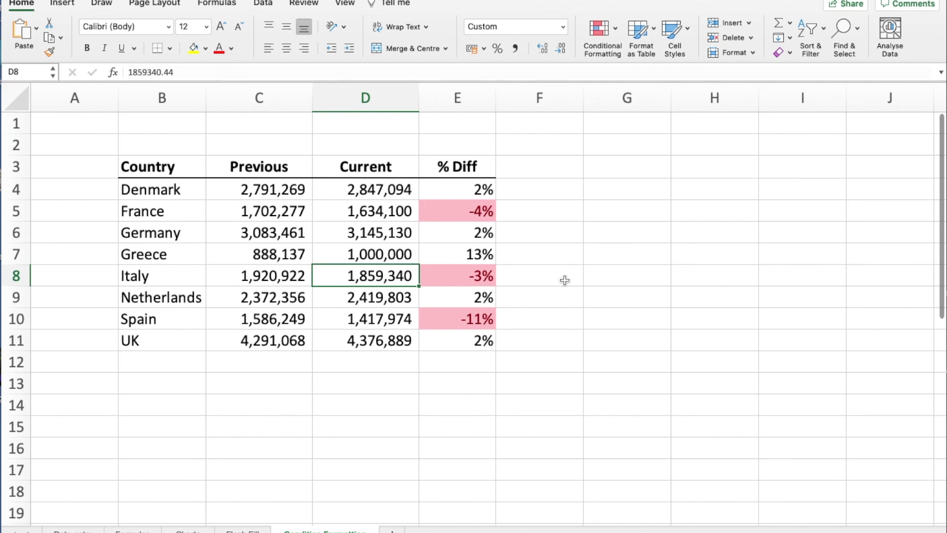
left_click(473, 256)
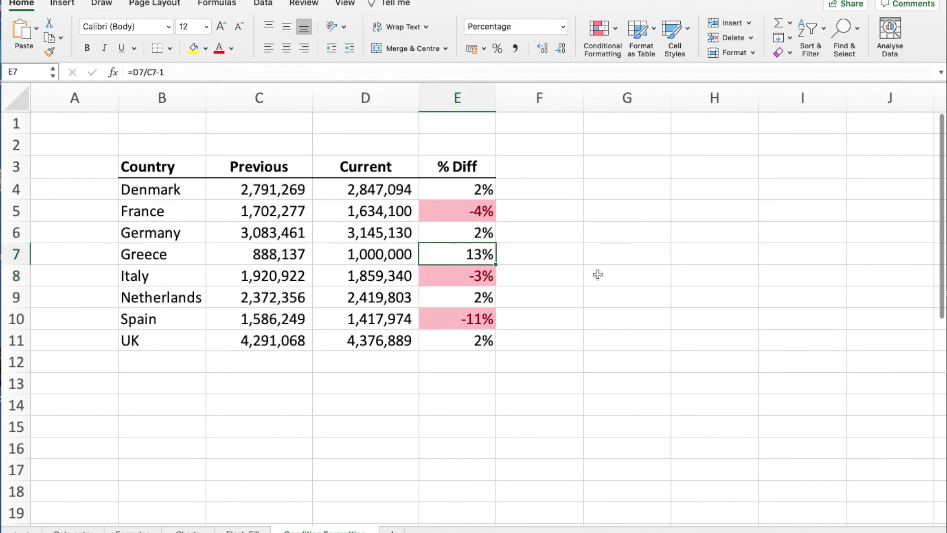